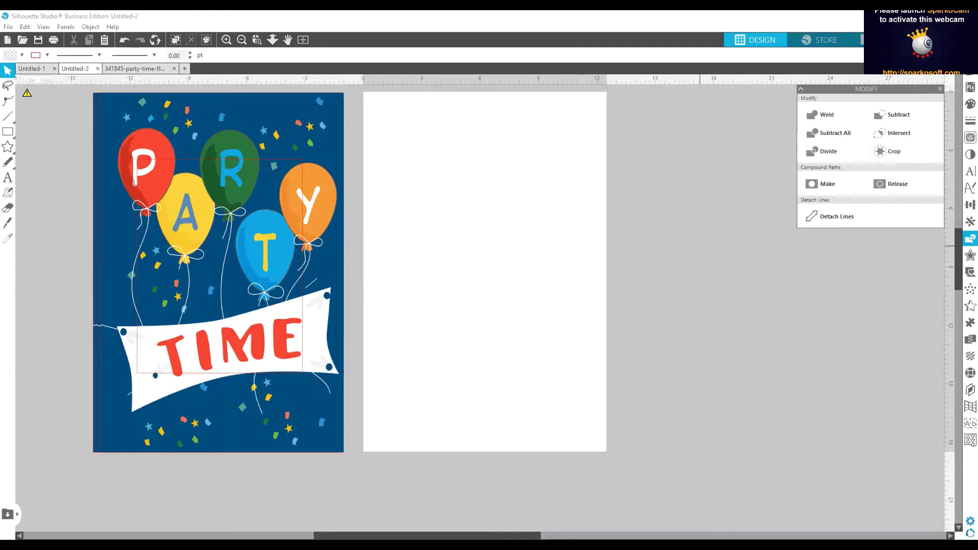
Step: Configure the design page with machine None, cutting mat None and media size Custom
{"action": "left_click", "coordinate": [941, 88]}
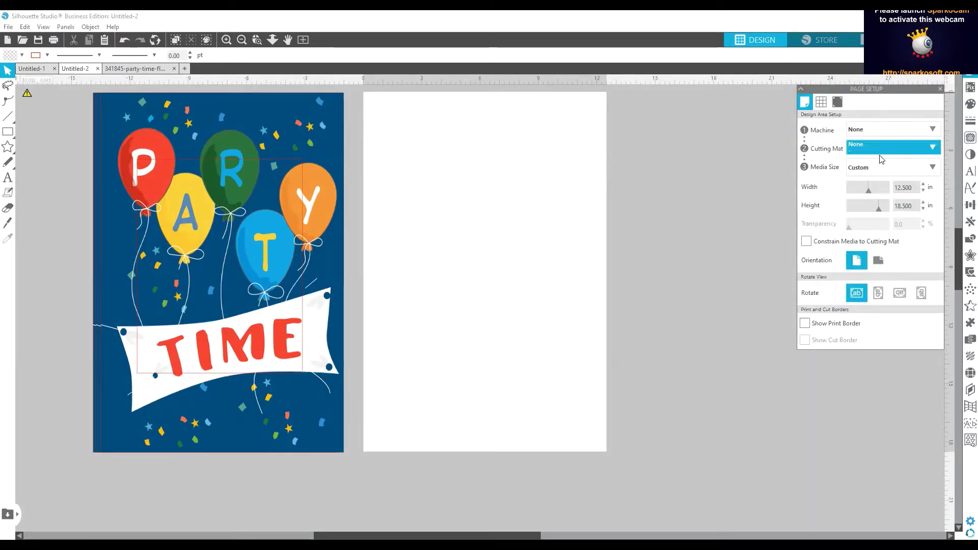
{"action": "left_click", "coordinate": [924, 129]}
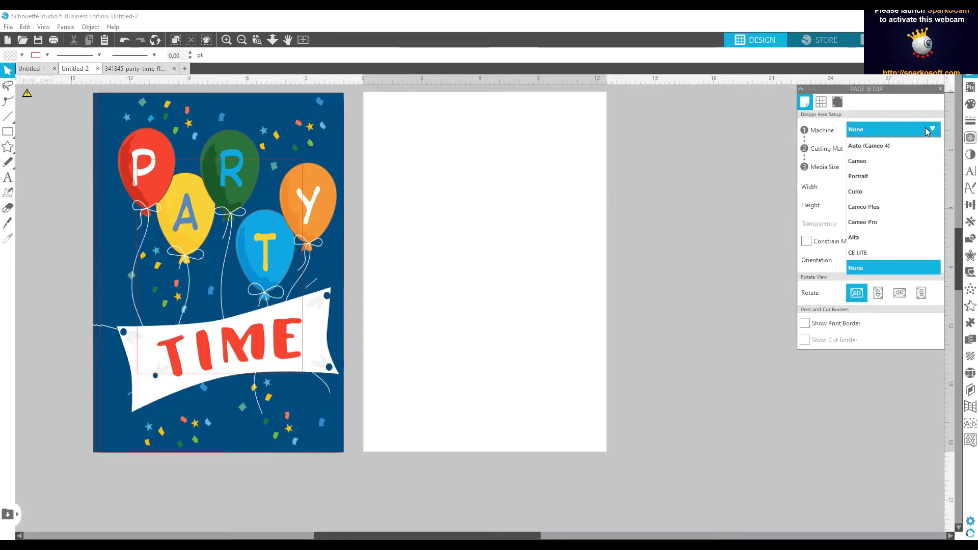
{"action": "left_click", "coordinate": [887, 268]}
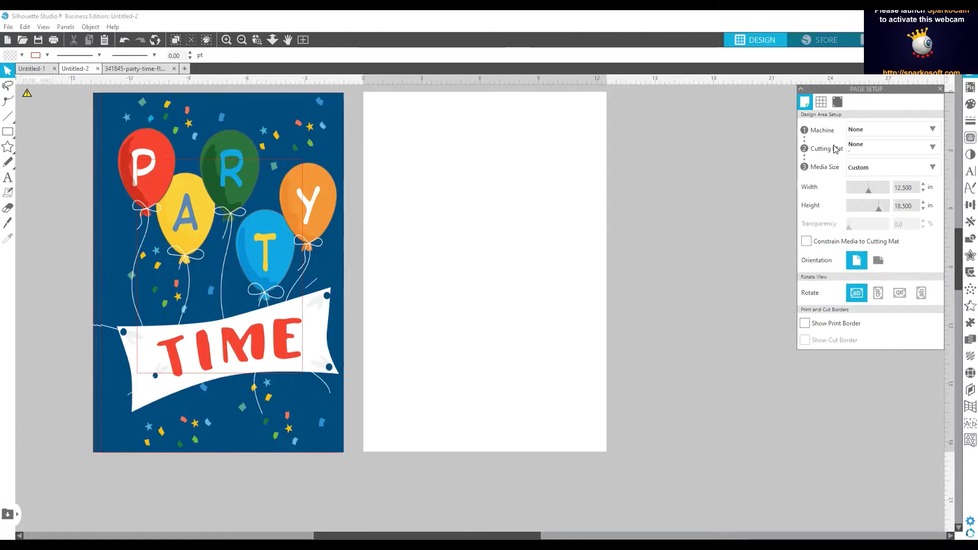
{"action": "left_click", "coordinate": [934, 149]}
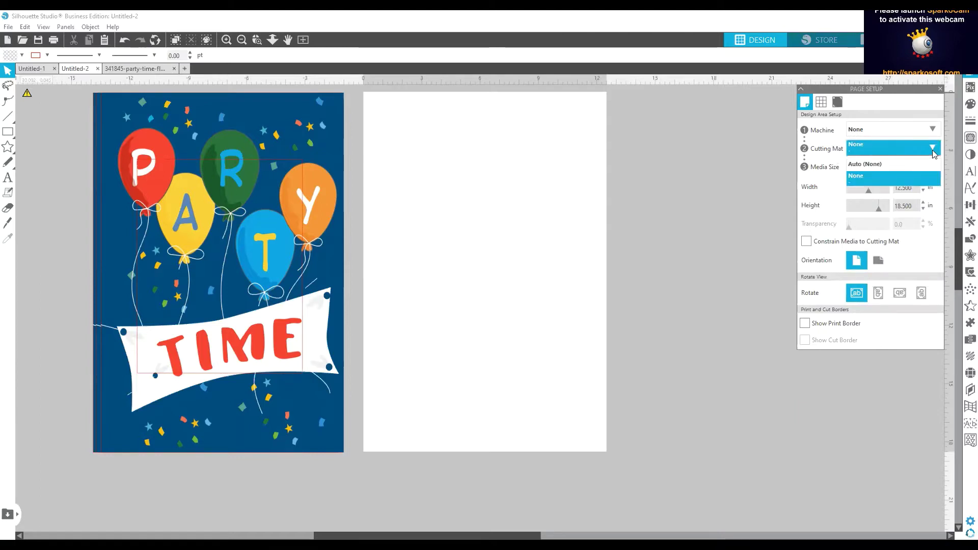
{"action": "left_click", "coordinate": [774, 167]}
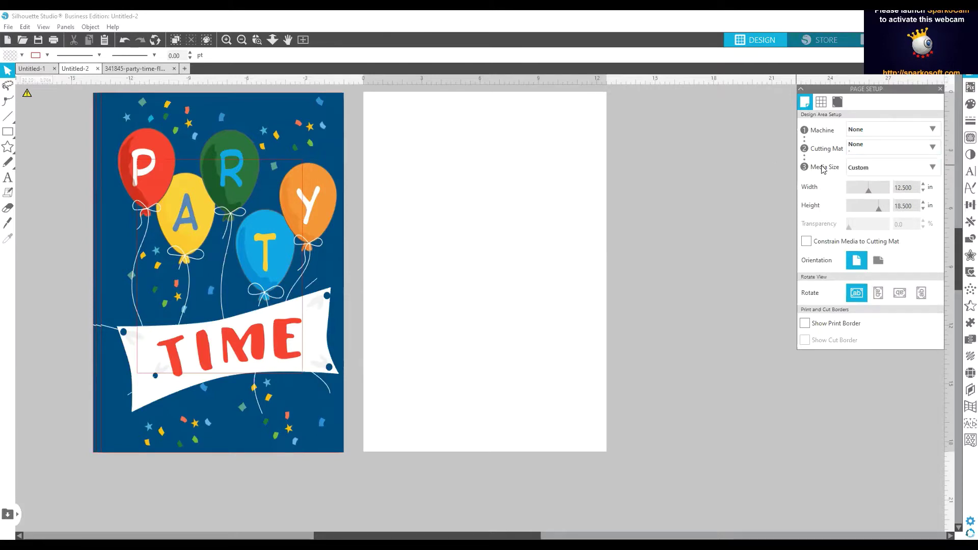
{"action": "left_click", "coordinate": [936, 169]}
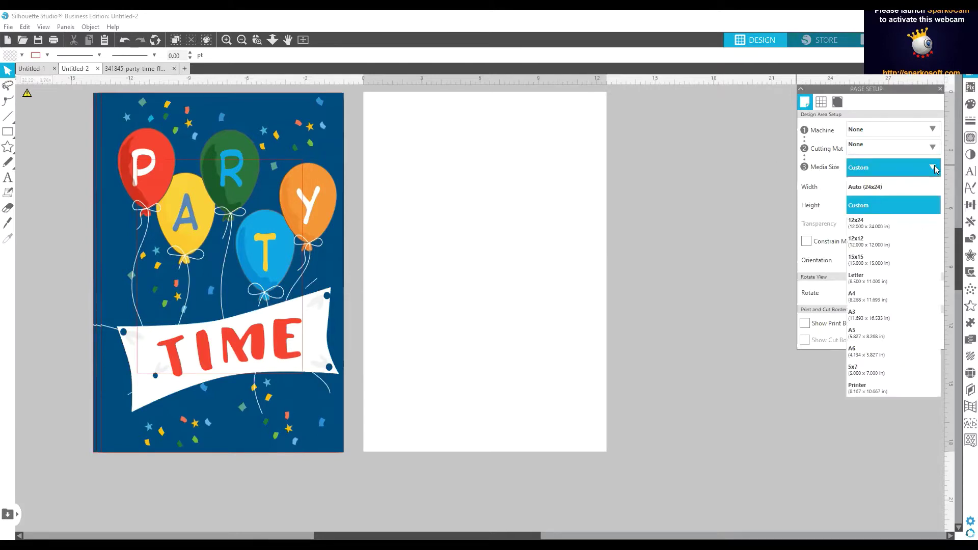
{"action": "left_click", "coordinate": [907, 204]}
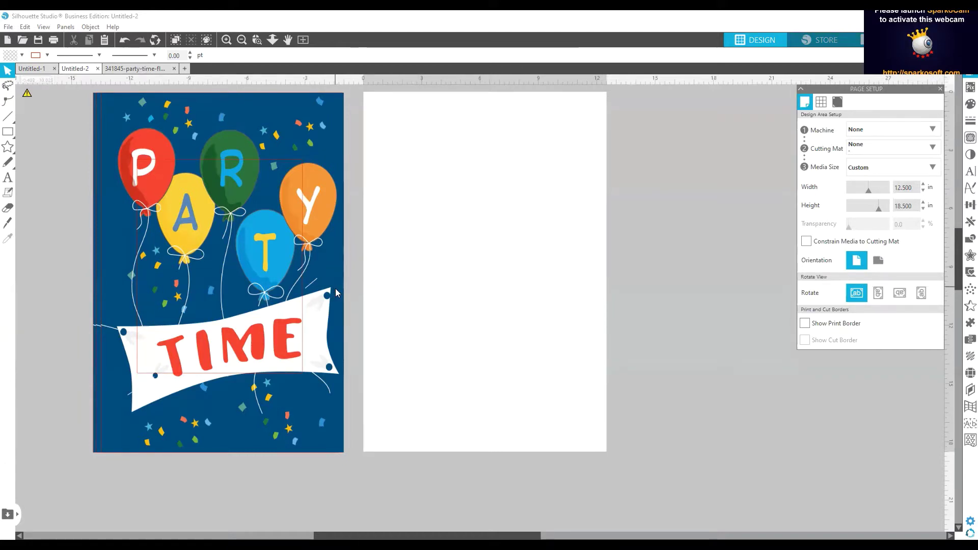
Step: Move the 8.5 × 11 in rectangle from the poster onto the lower part of the blank page
{"action": "left_click_drag", "start_coordinate": [328, 290], "coordinate": [549, 311]}
{"action": "left_click", "coordinate": [312, 308]}
{"action": "left_click", "coordinate": [558, 309]}
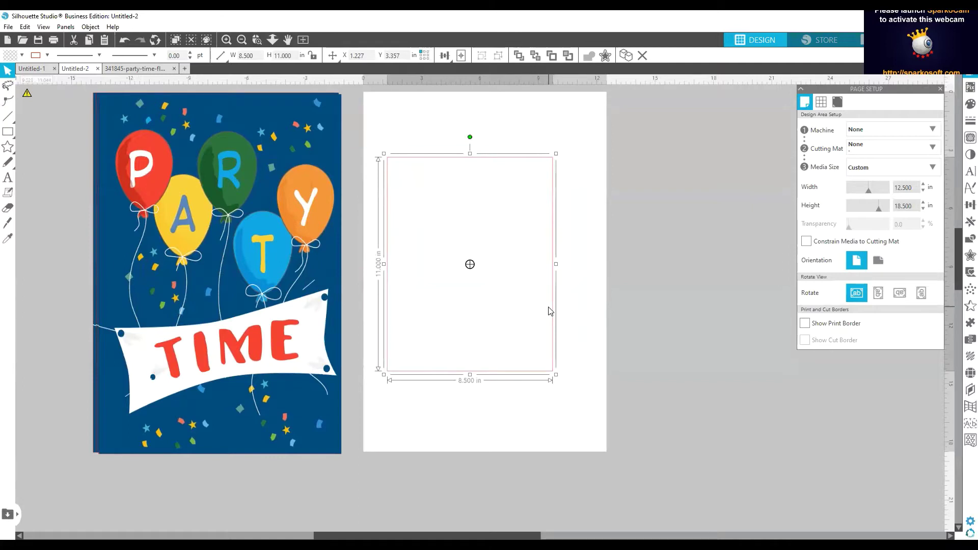
{"action": "left_click_drag", "start_coordinate": [554, 317], "coordinate": [550, 375]}
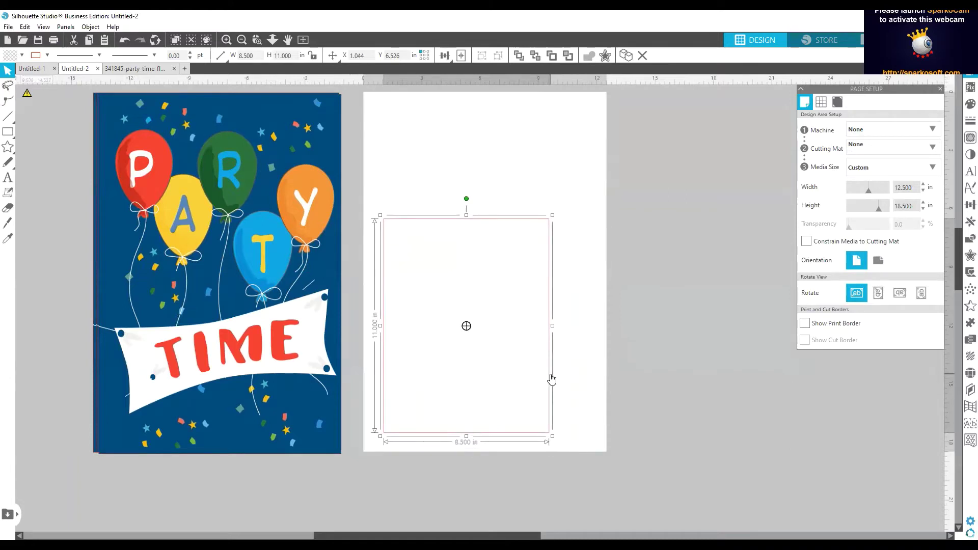
Step: Duplicate the 8.5 × 11 in rectangle three times on the page
{"action": "right_click", "coordinate": [542, 277]}
{"action": "left_click", "coordinate": [564, 353]}
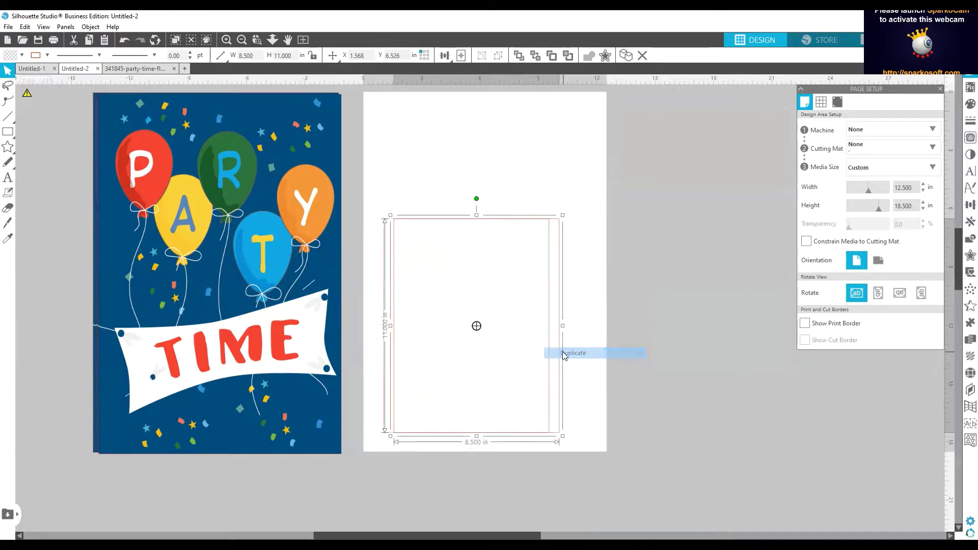
{"action": "right_click", "coordinate": [554, 333]}
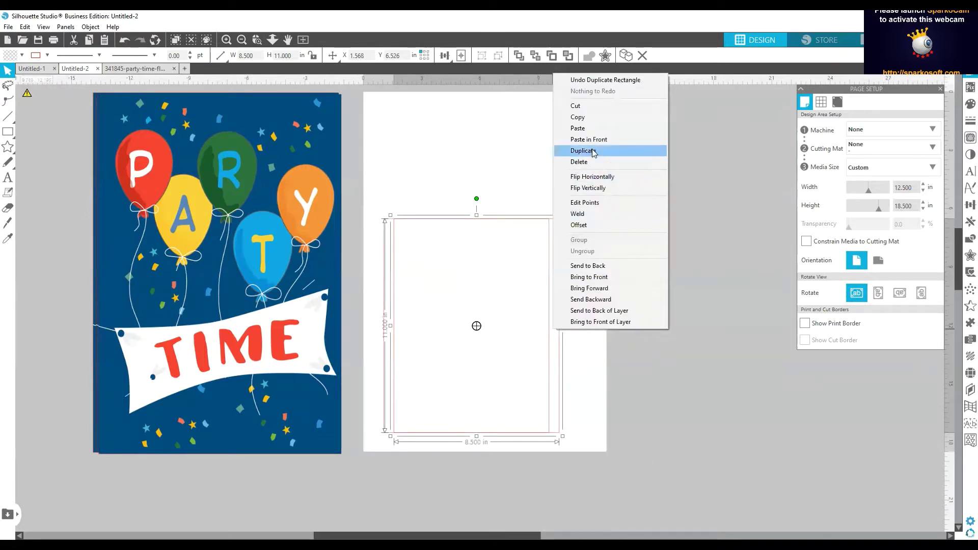
{"action": "left_click", "coordinate": [591, 155]}
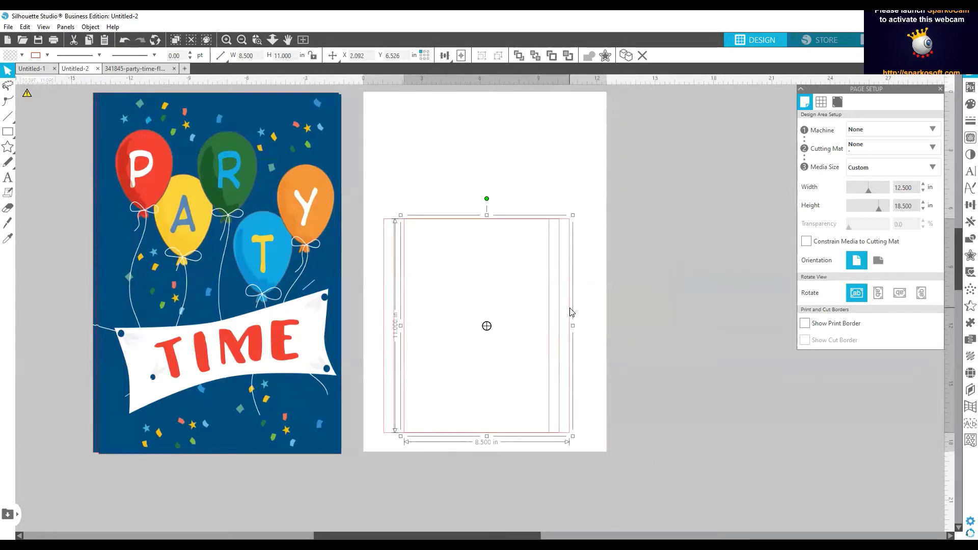
{"action": "right_click", "coordinate": [570, 308]}
{"action": "left_click", "coordinate": [626, 133]}
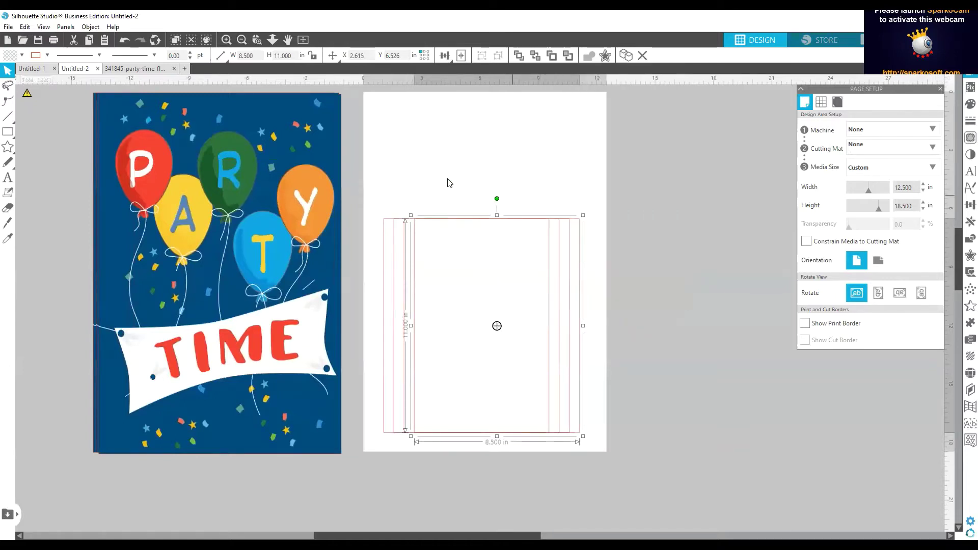
Step: Move the three duplicate rectangles off the page to its right side, leaving the original in place
{"action": "left_click_drag", "start_coordinate": [384, 195], "coordinate": [610, 420]}
{"action": "left_click_drag", "start_coordinate": [558, 376], "coordinate": [759, 303]}
{"action": "left_click_drag", "start_coordinate": [601, 293], "coordinate": [855, 146]}
{"action": "left_click", "coordinate": [680, 370]}
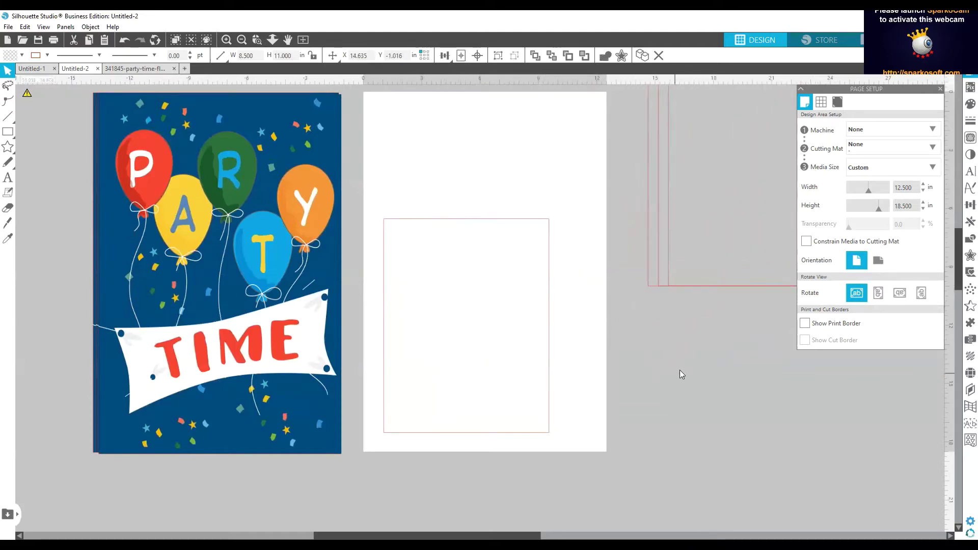
Step: Spread the stacked party poster copies apart beside the page
{"action": "left_click", "coordinate": [199, 175]}
{"action": "left_click_drag", "start_coordinate": [198, 176], "coordinate": [144, 399]}
{"action": "left_click_drag", "start_coordinate": [301, 194], "coordinate": [302, 219]}
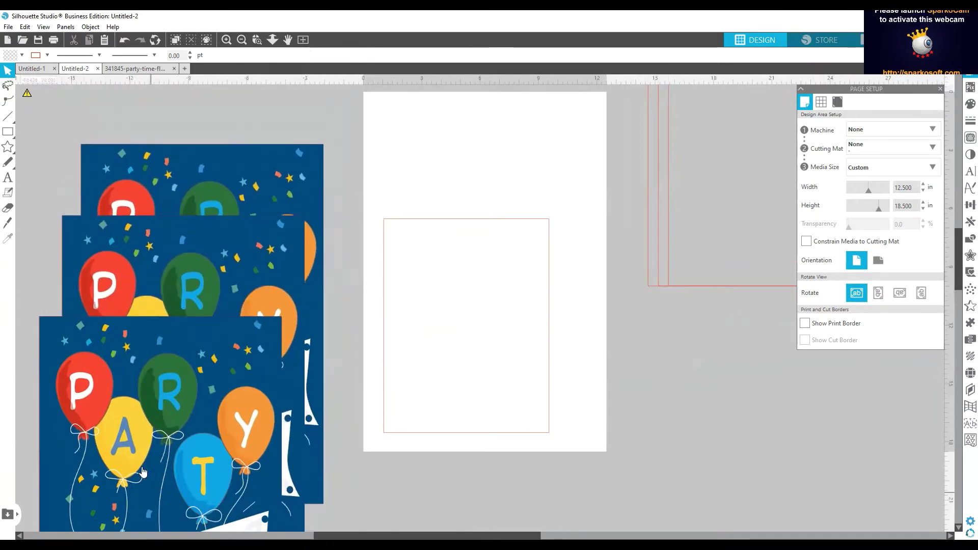
Step: Duplicate the front party poster and restack the copies higher up beside the page
{"action": "right_click", "coordinate": [145, 450]}
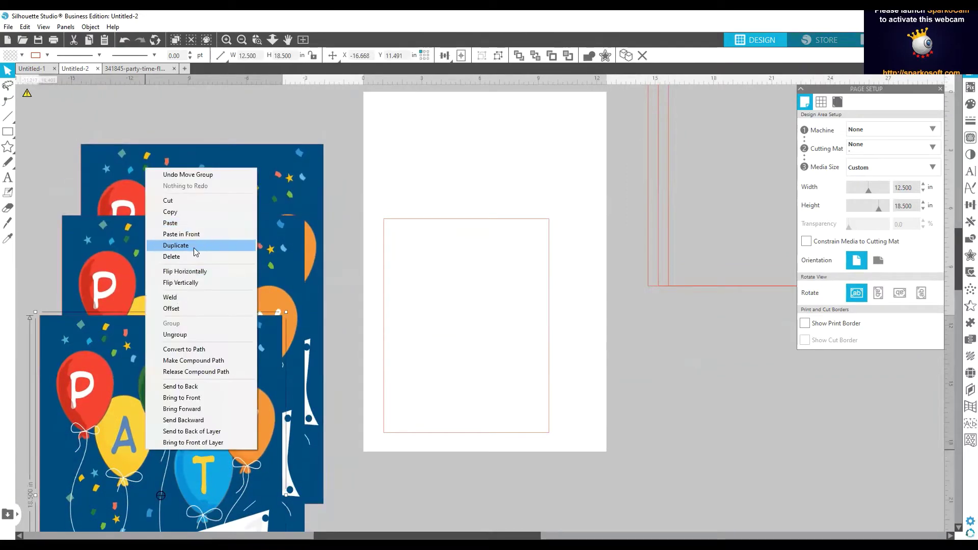
{"action": "left_click", "coordinate": [176, 245]}
{"action": "left_click_drag", "start_coordinate": [163, 320], "coordinate": [176, 254]}
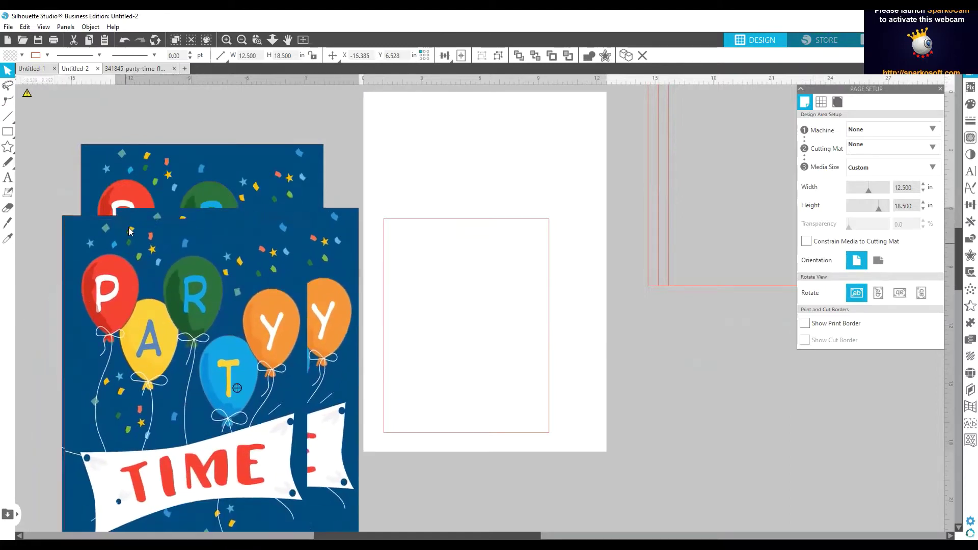
{"action": "key", "text": "Escape"}
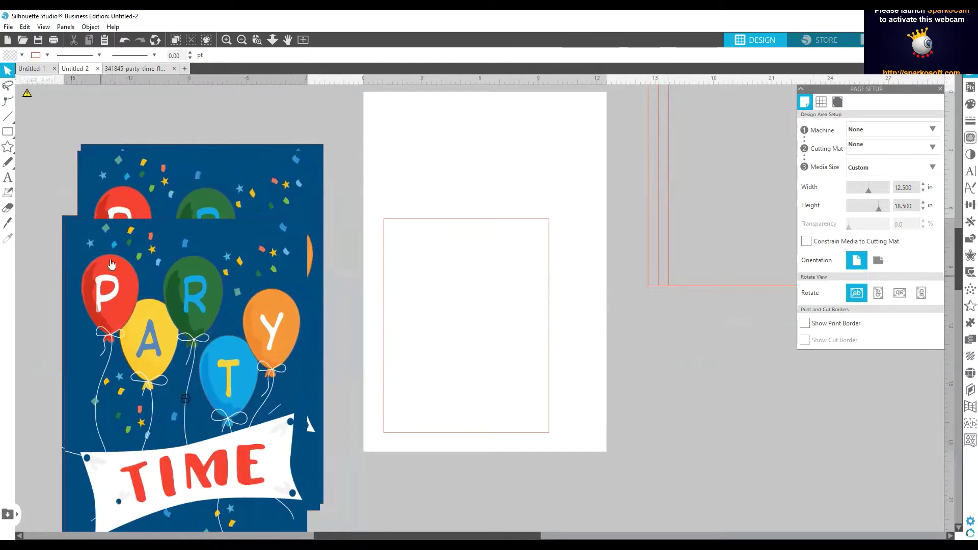
{"action": "left_click_drag", "start_coordinate": [97, 280], "coordinate": [104, 209]}
{"action": "key", "text": "Escape"}
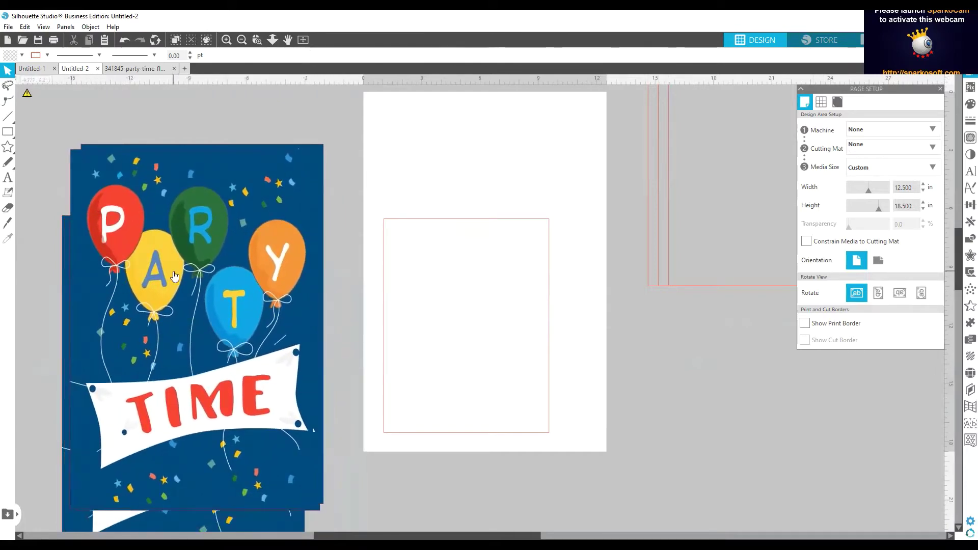
Step: Move one 12.5 × 18.5 in poster copy onto the page so that it covers the page
{"action": "left_click_drag", "start_coordinate": [175, 276], "coordinate": [535, 256]}
{"action": "left_click", "coordinate": [382, 285]}
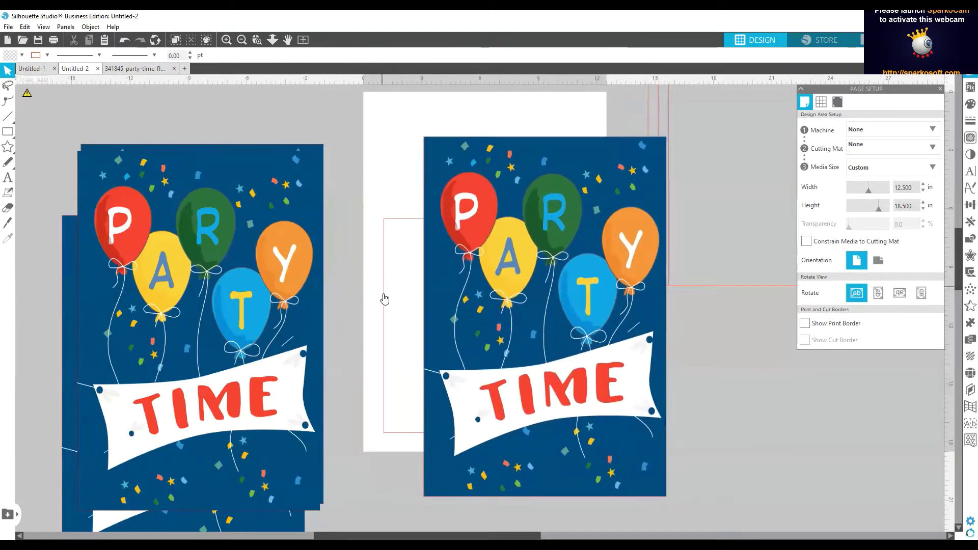
{"action": "scroll", "coordinate": [386, 298], "scroll_direction": "down", "scroll_amount": 2}
{"action": "mouse_move", "coordinate": [446, 346]}
{"action": "left_mouse_down"}
{"action": "mouse_move", "coordinate": [385, 96]}
{"action": "mouse_move", "coordinate": [393, 30]}
{"action": "mouse_move", "coordinate": [438, 466]}
{"action": "mouse_move", "coordinate": [415, 331]}
{"action": "mouse_move", "coordinate": [417, 360]}
{"action": "left_mouse_up"}
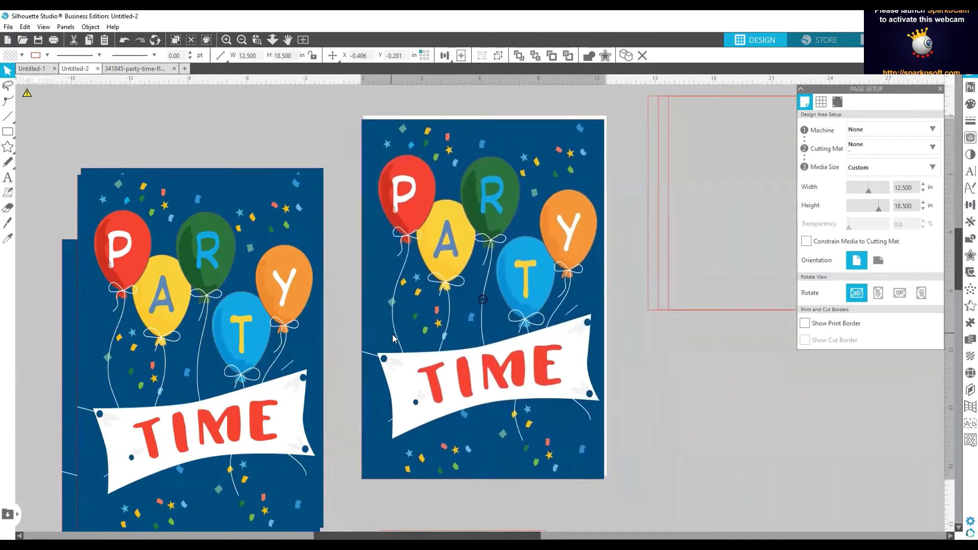
Step: Bring the poster on the page to the front and align the 8.5 × 11 in rectangle with its upper-left corner
{"action": "left_click", "coordinate": [448, 527]}
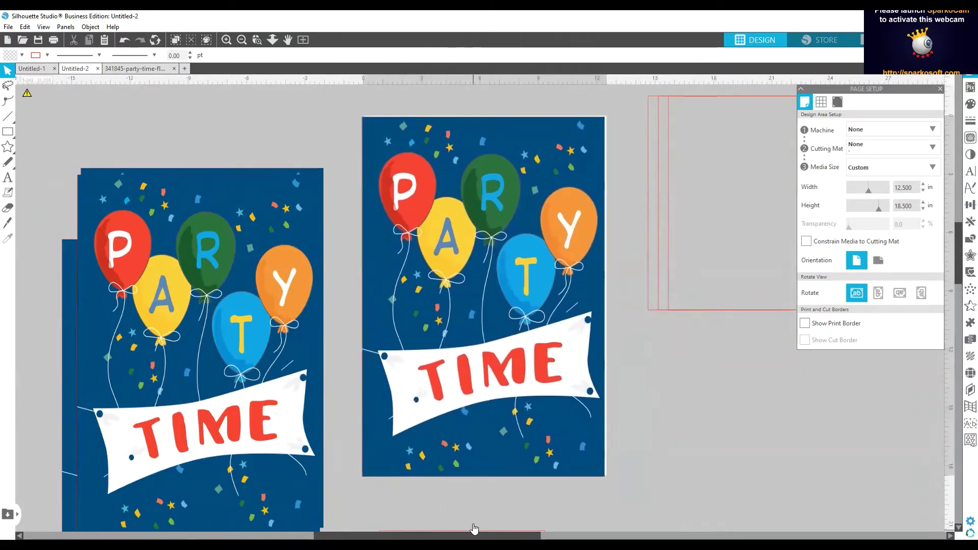
{"action": "left_click_drag", "start_coordinate": [475, 455], "coordinate": [749, 519]}
{"action": "left_click", "coordinate": [443, 283]}
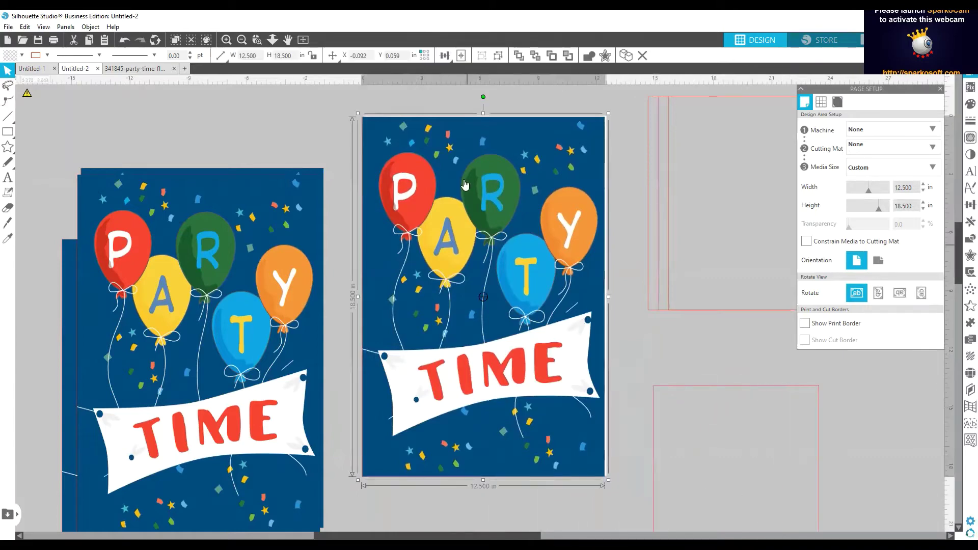
{"action": "right_click", "coordinate": [506, 237]}
{"action": "left_click", "coordinate": [530, 470]}
{"action": "left_click_drag", "start_coordinate": [655, 456], "coordinate": [359, 180]}
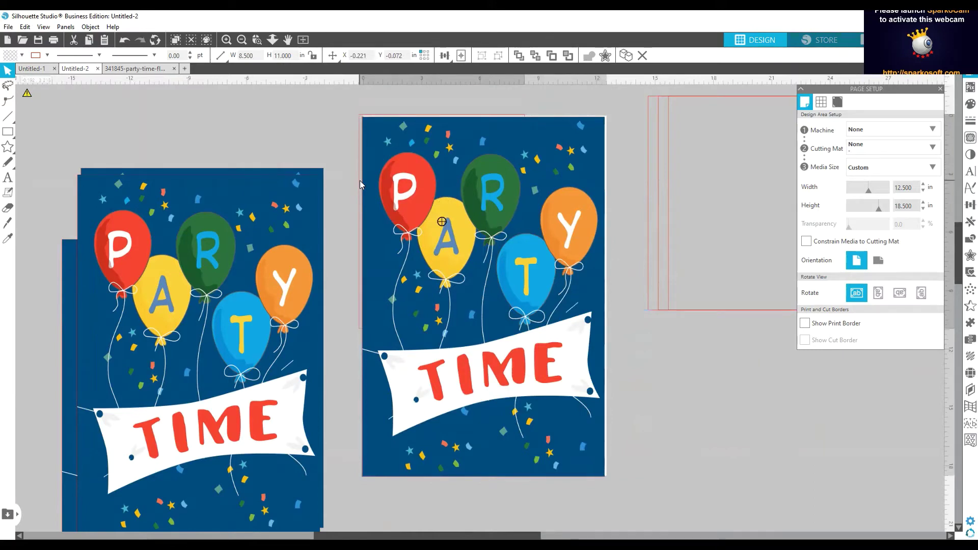
{"action": "left_click", "coordinate": [360, 180]}
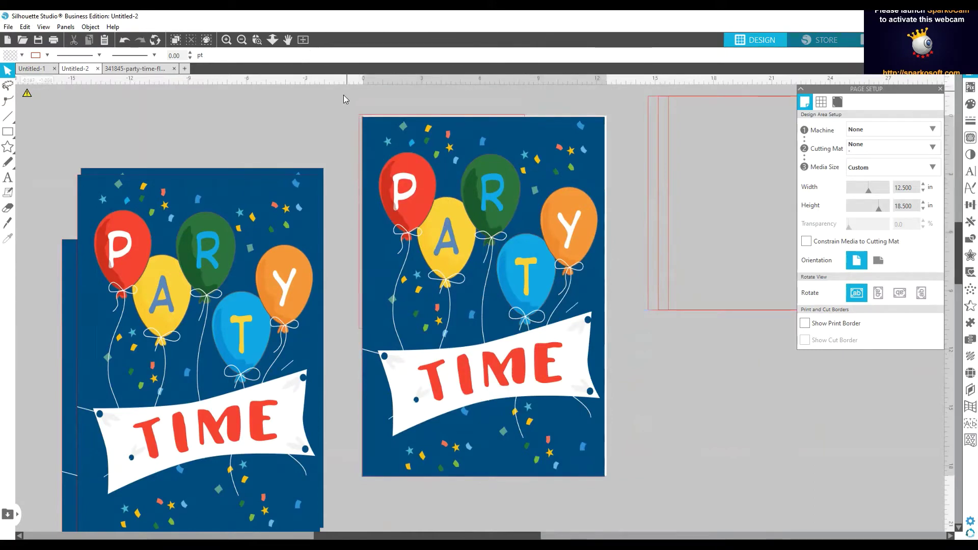
Step: Divide the poster on the page along the overlapping 8.5 × 11 in rectangle
{"action": "left_click", "coordinate": [526, 261]}
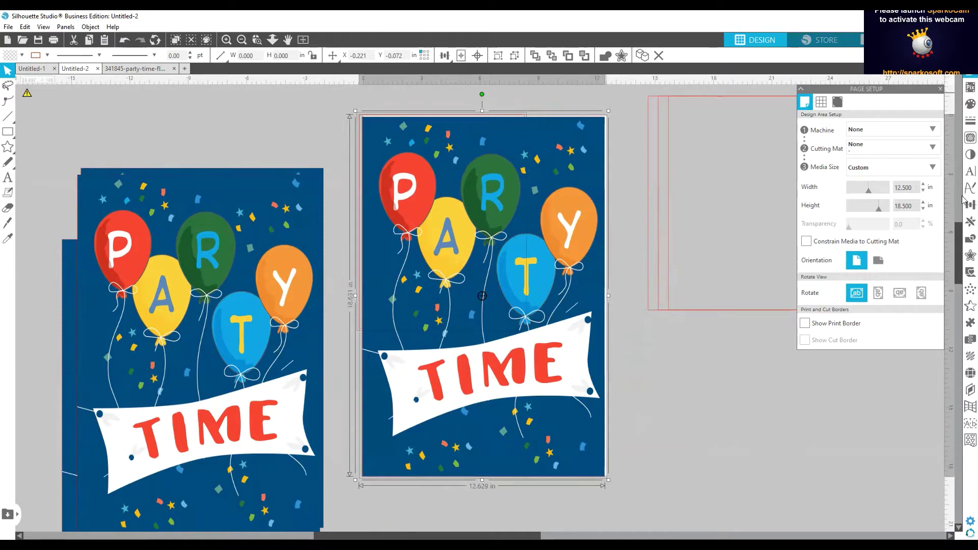
{"action": "left_click", "coordinate": [965, 239]}
{"action": "left_click", "coordinate": [965, 238]}
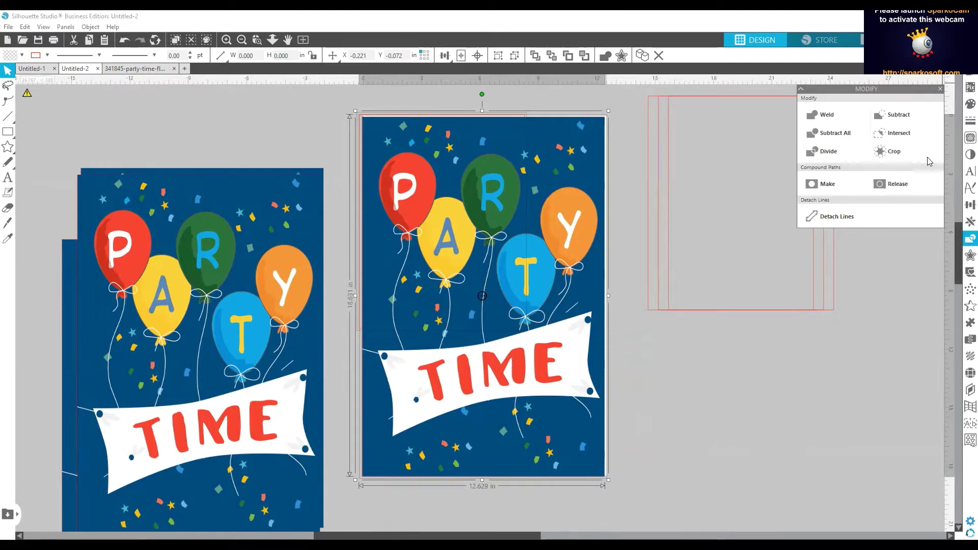
{"action": "left_click", "coordinate": [838, 152]}
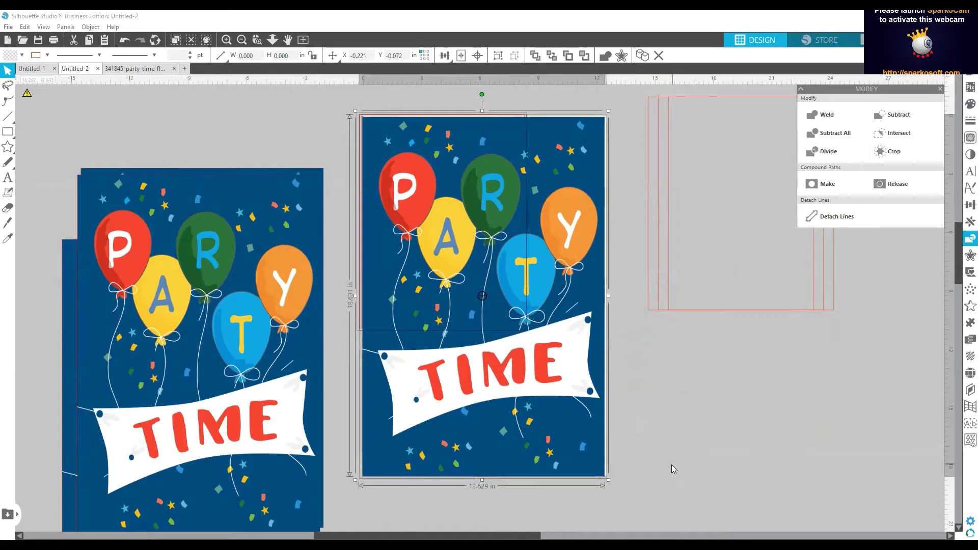
{"action": "left_click", "coordinate": [706, 418]}
Step: Move the L-shaped poster remainder off to the lower right and the upper-left piece above the other poster copies
{"action": "left_click_drag", "start_coordinate": [593, 397], "coordinate": [911, 525]}
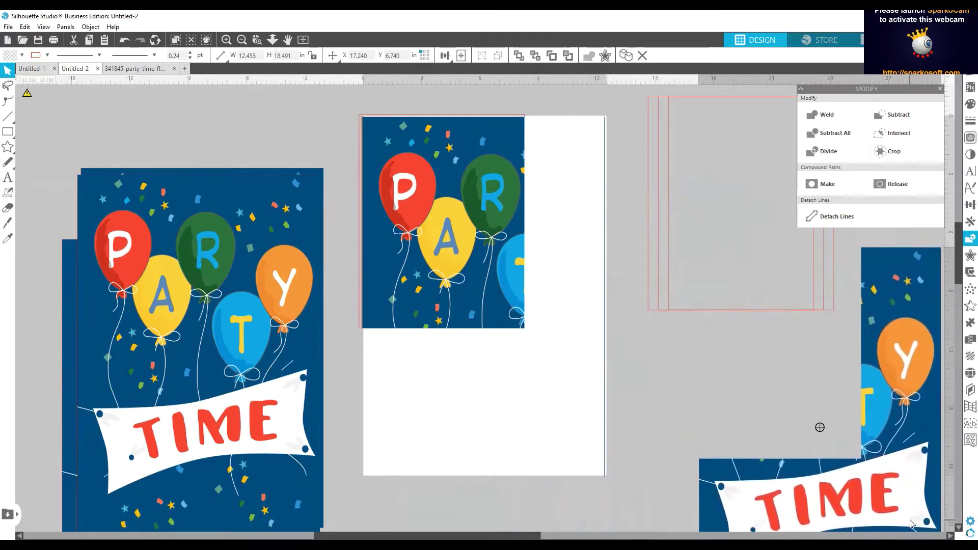
{"action": "left_click", "coordinate": [508, 293]}
{"action": "left_click_drag", "start_coordinate": [508, 294], "coordinate": [312, 91]}
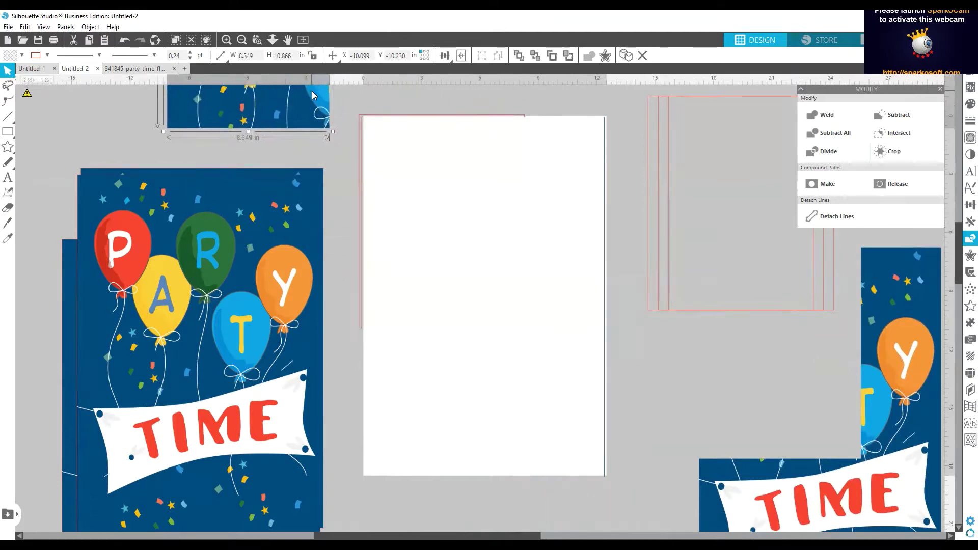
Step: Delete the leftover cut outlines at the upper-left corner of the page
{"action": "left_click", "coordinate": [434, 117]}
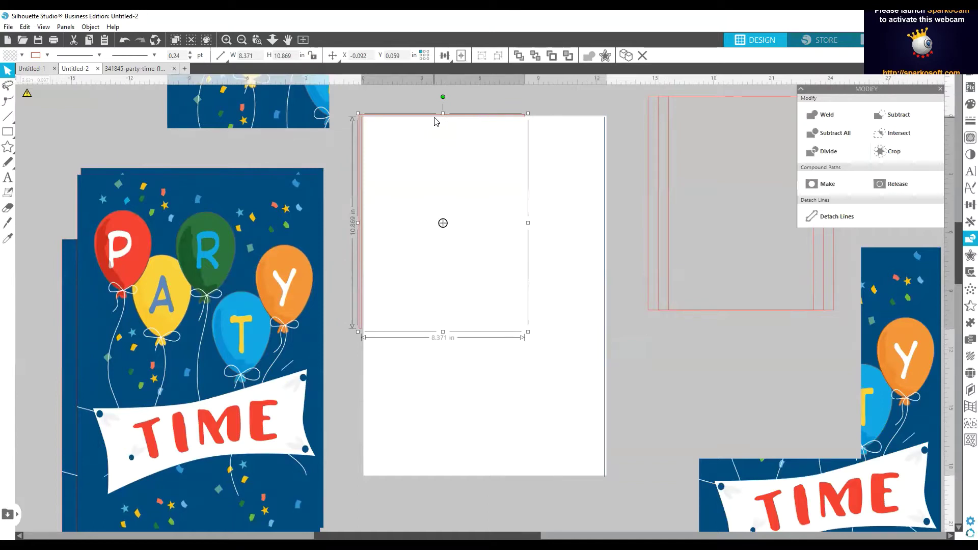
{"action": "left_click", "coordinate": [434, 120]}
{"action": "left_click", "coordinate": [432, 120]}
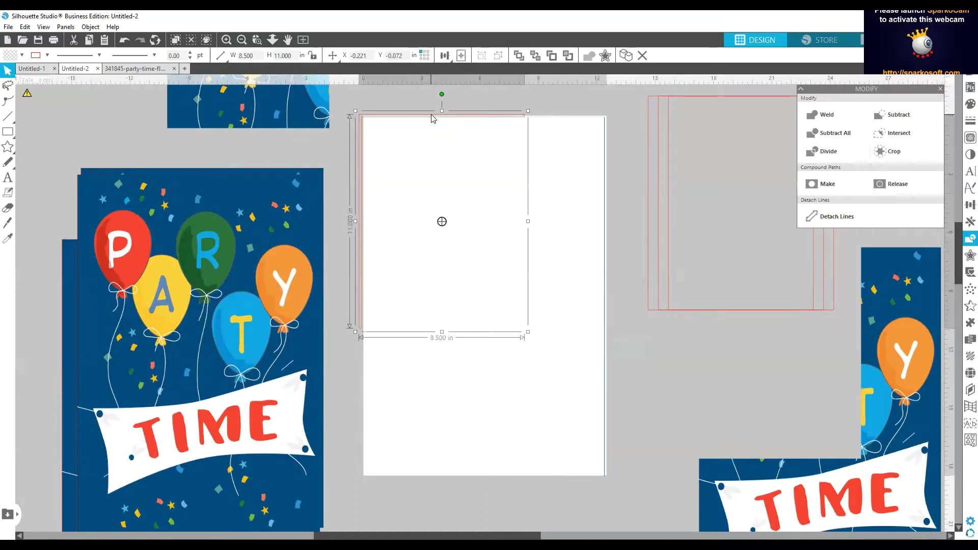
{"action": "left_click", "coordinate": [544, 151]}
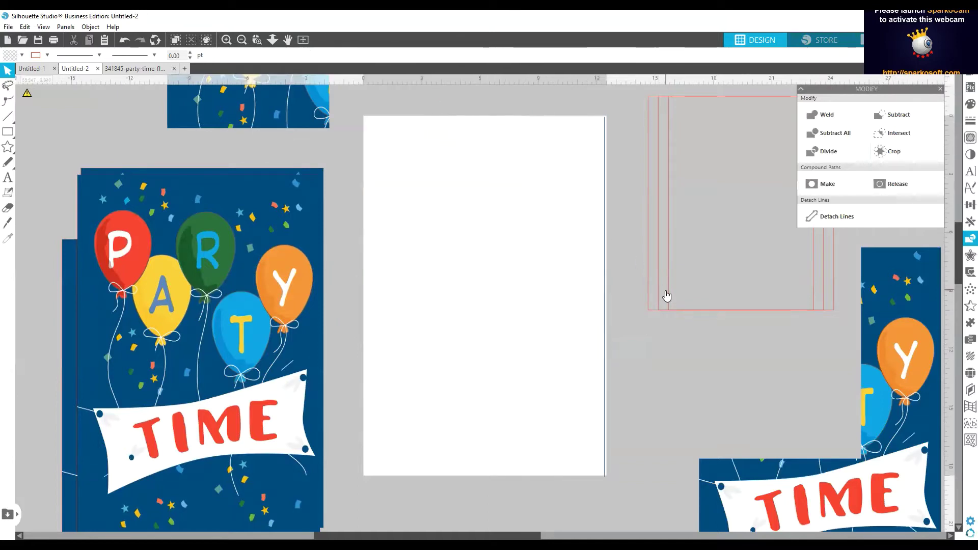
Step: Place a full poster copy on the page and lay the cut upper-left piece over its matching corner
{"action": "left_click_drag", "start_coordinate": [277, 333], "coordinate": [564, 274]}
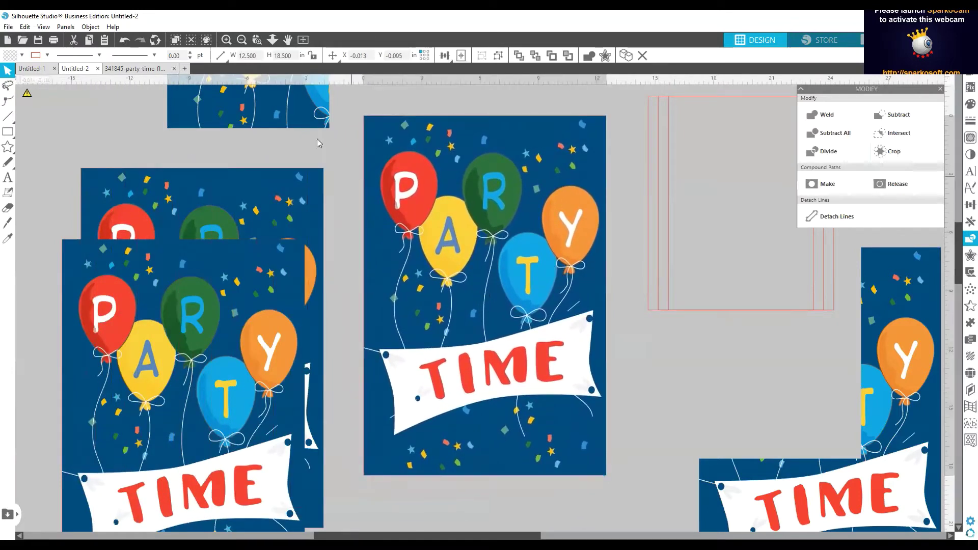
{"action": "left_click_drag", "start_coordinate": [307, 126], "coordinate": [501, 335]}
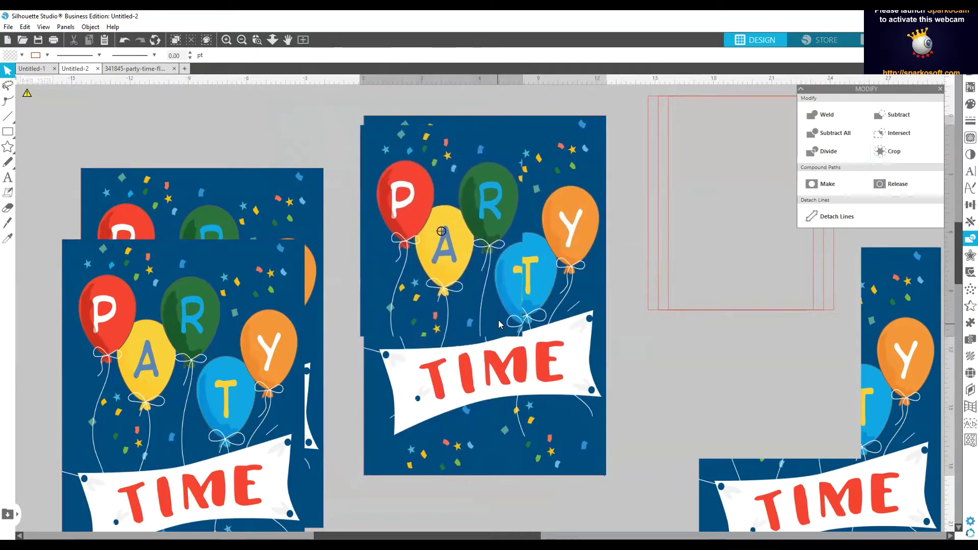
{"action": "key", "text": "Up"}
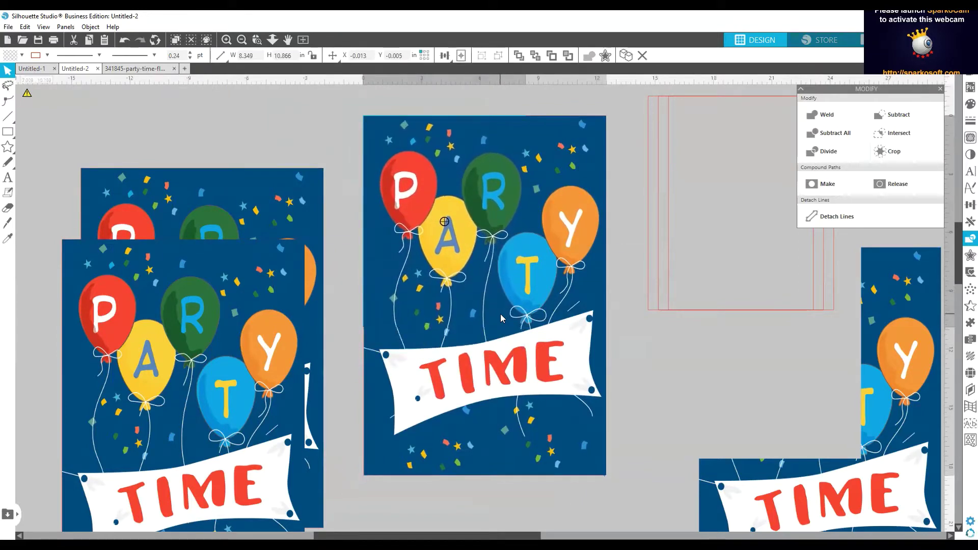
Step: Position an 8.5 × 11 in rectangle over the poster's upper-right corner, slightly overlapping the upper-left piece, and move that piece off the page
{"action": "left_click_drag", "start_coordinate": [501, 319], "coordinate": [312, 242]}
{"action": "left_click_drag", "start_coordinate": [646, 301], "coordinate": [484, 315]}
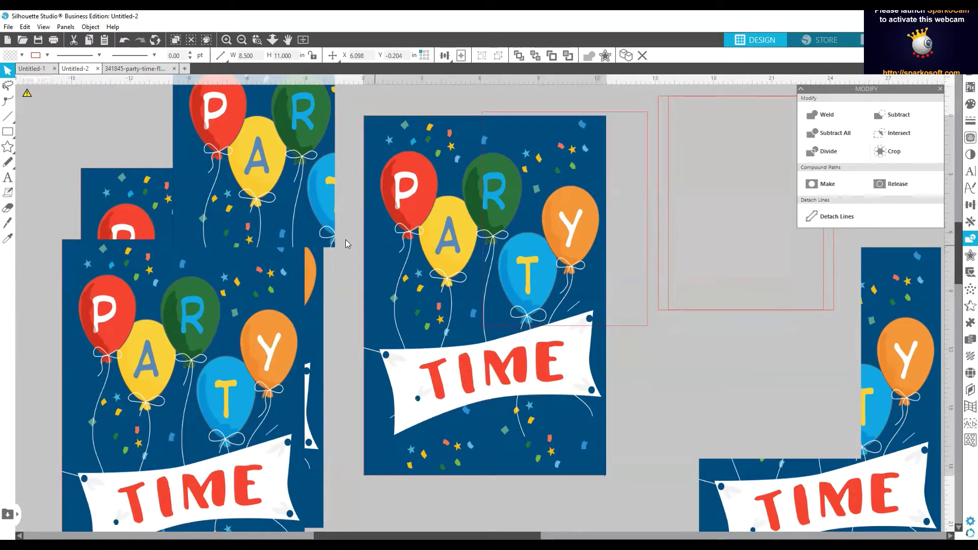
{"action": "left_click_drag", "start_coordinate": [331, 235], "coordinate": [523, 306]}
{"action": "left_click", "coordinate": [643, 276]}
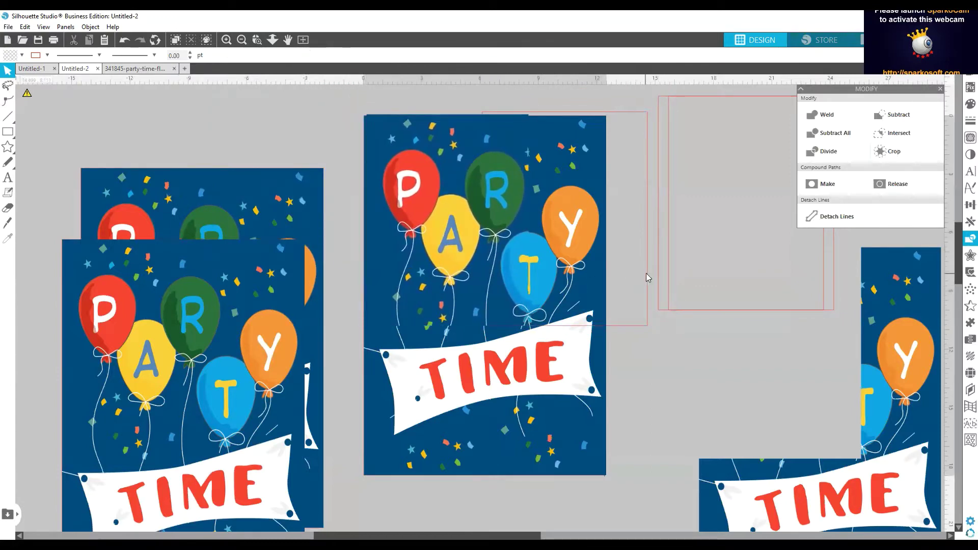
{"action": "left_click_drag", "start_coordinate": [647, 278], "coordinate": [675, 274]}
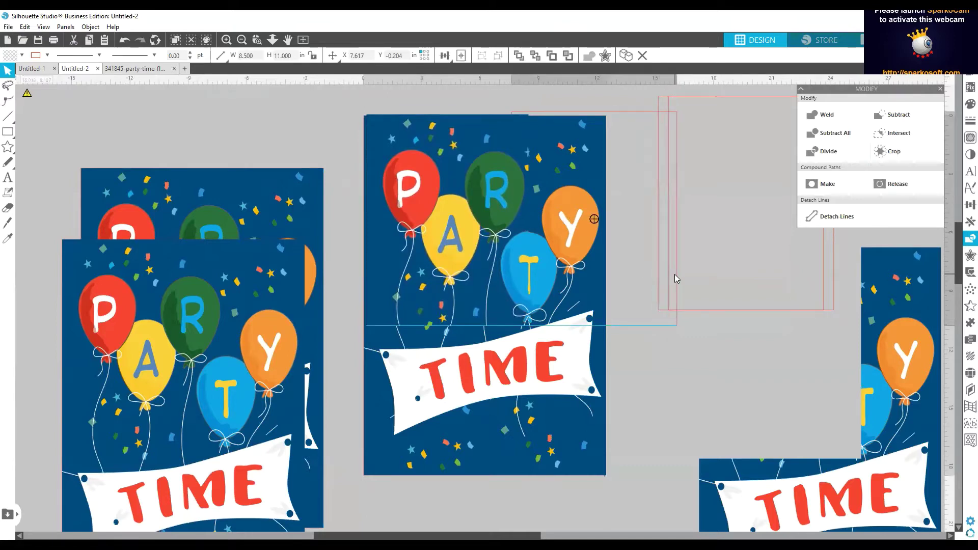
{"action": "left_click", "coordinate": [515, 121]}
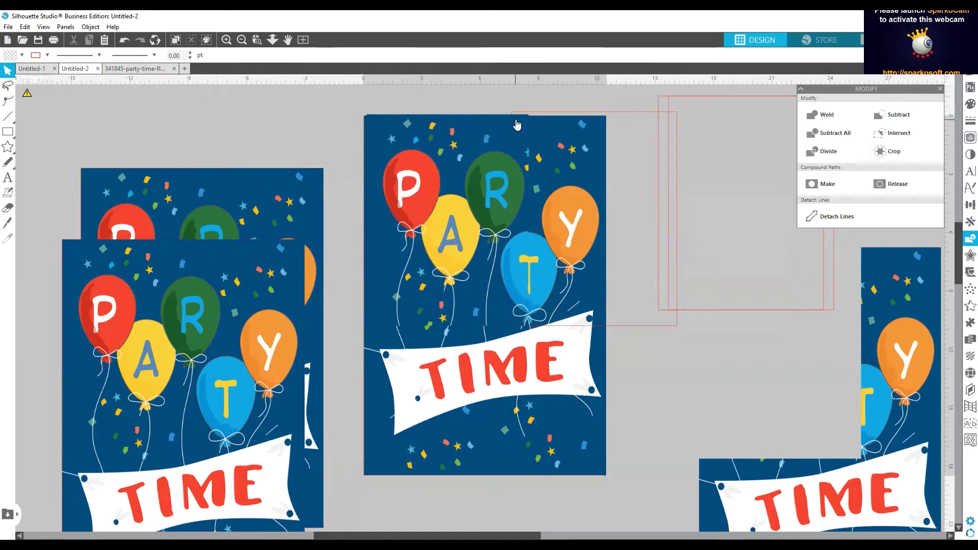
{"action": "left_click", "coordinate": [623, 327]}
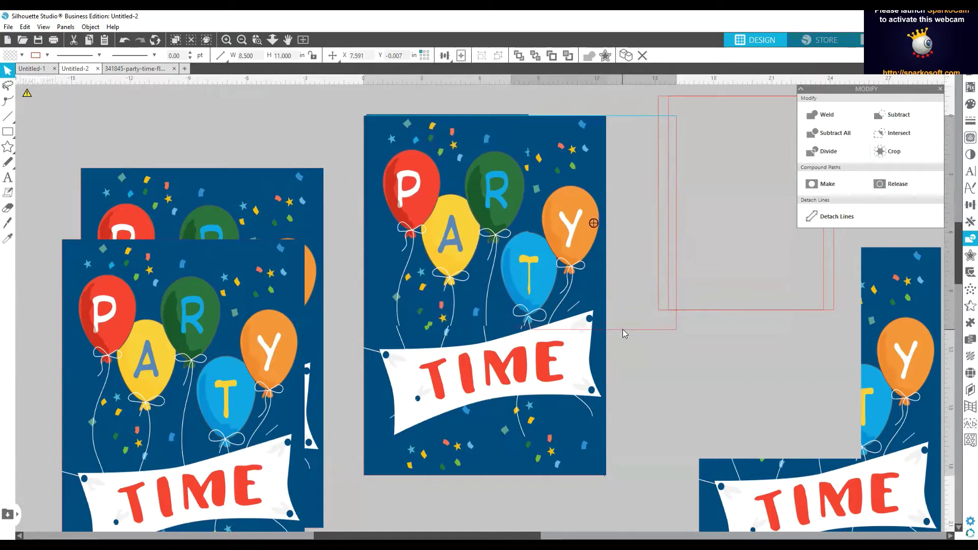
{"action": "left_click_drag", "start_coordinate": [623, 329], "coordinate": [250, 84]}
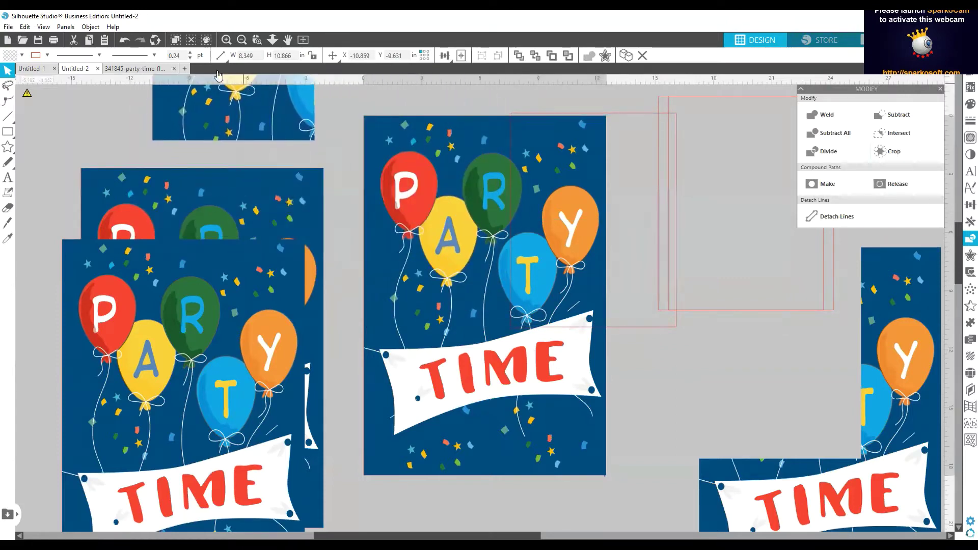
Step: Move the spare 8.5 × 11 in rectangles farther away from the poster on the page
{"action": "left_click", "coordinate": [457, 160]}
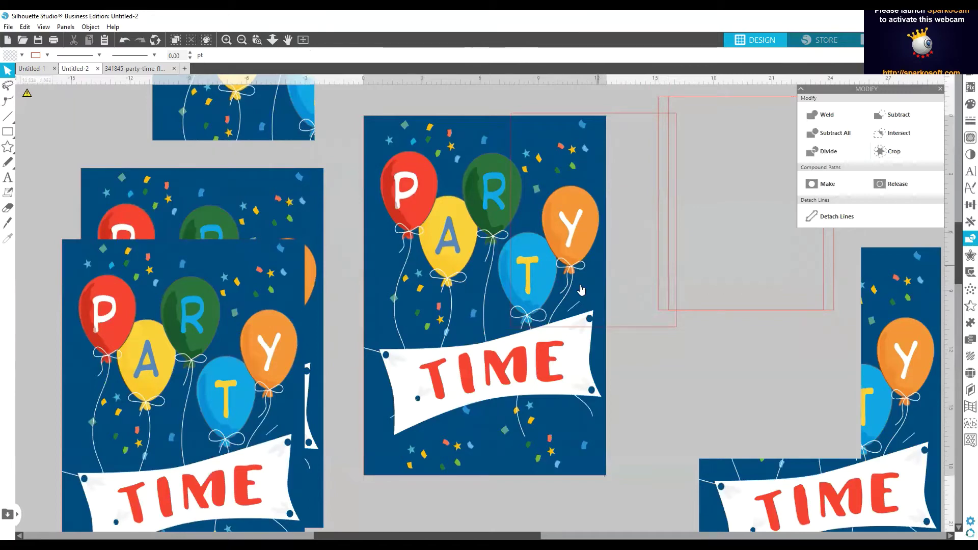
{"action": "left_click_drag", "start_coordinate": [813, 305], "coordinate": [897, 301]}
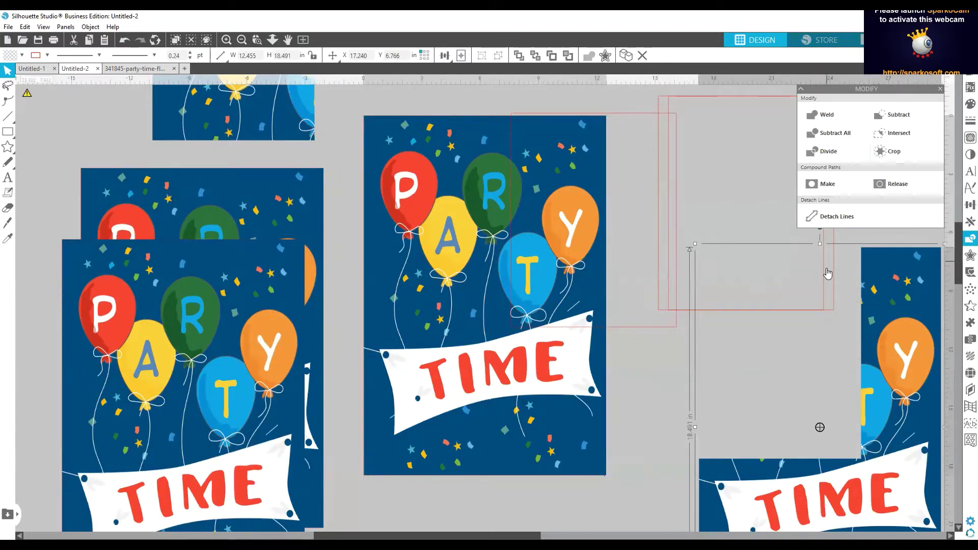
{"action": "left_click_drag", "start_coordinate": [704, 312], "coordinate": [908, 287]}
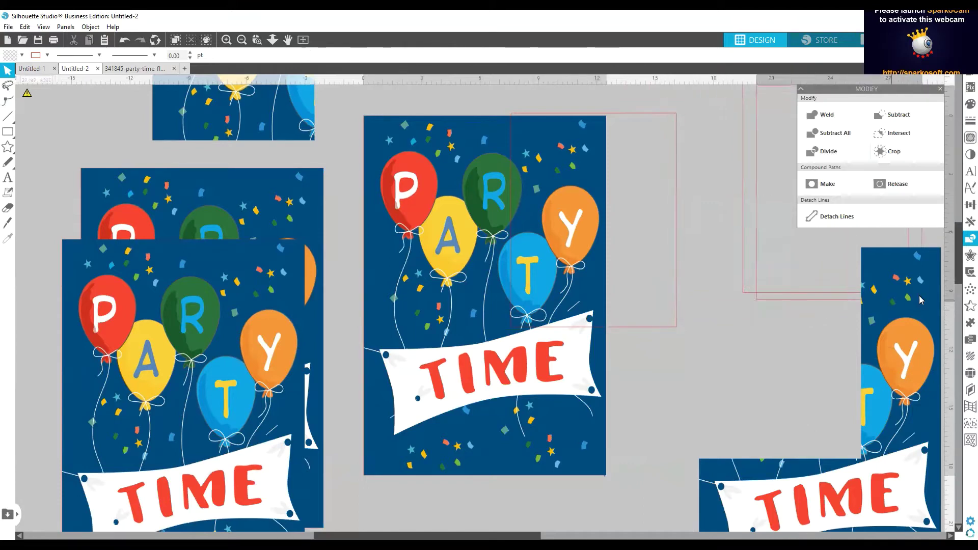
{"action": "left_click", "coordinate": [370, 500]}
Step: Bring the poster on the page to the front and divide it along the rectangle over its upper-right corner
{"action": "left_click", "coordinate": [563, 358]}
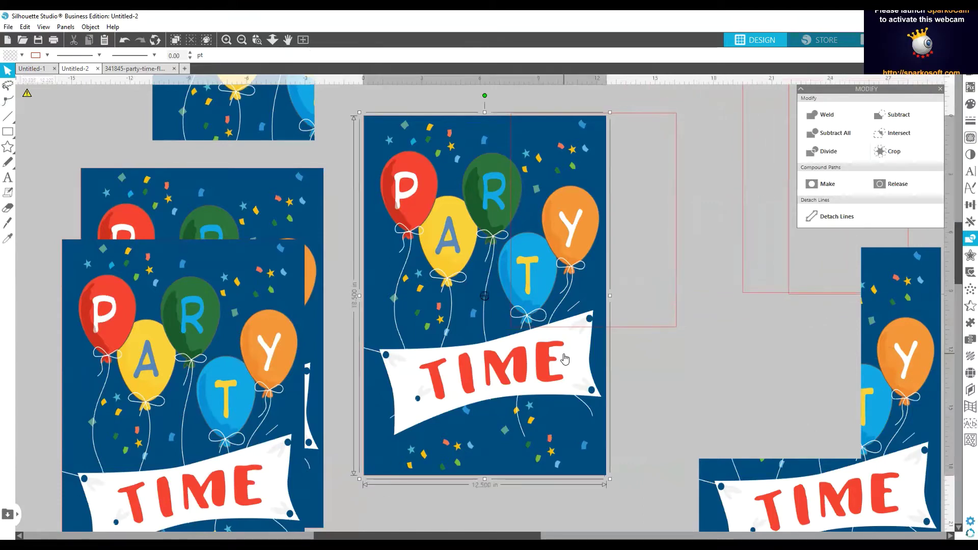
{"action": "right_click", "coordinate": [563, 360]}
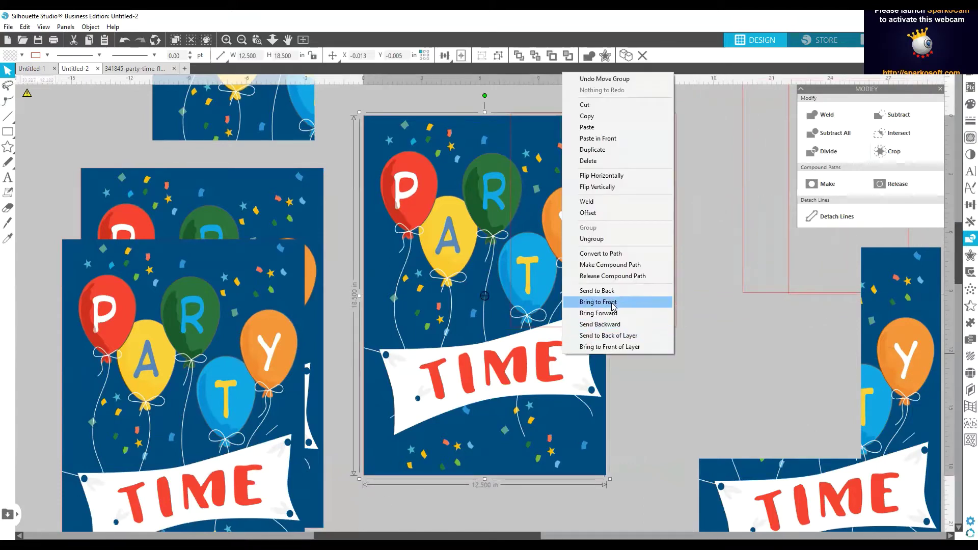
{"action": "left_click", "coordinate": [611, 302]}
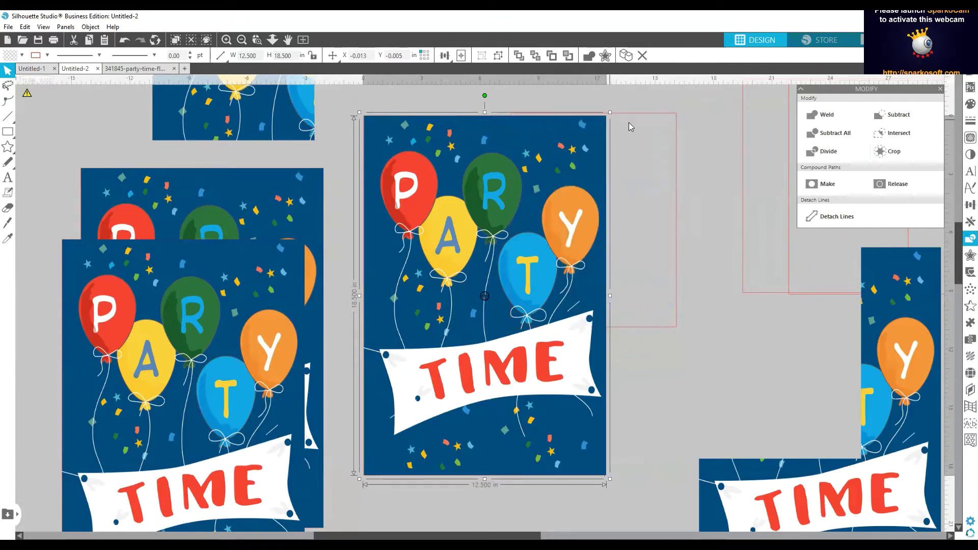
{"action": "left_click", "coordinate": [637, 309], "text": "shift"}
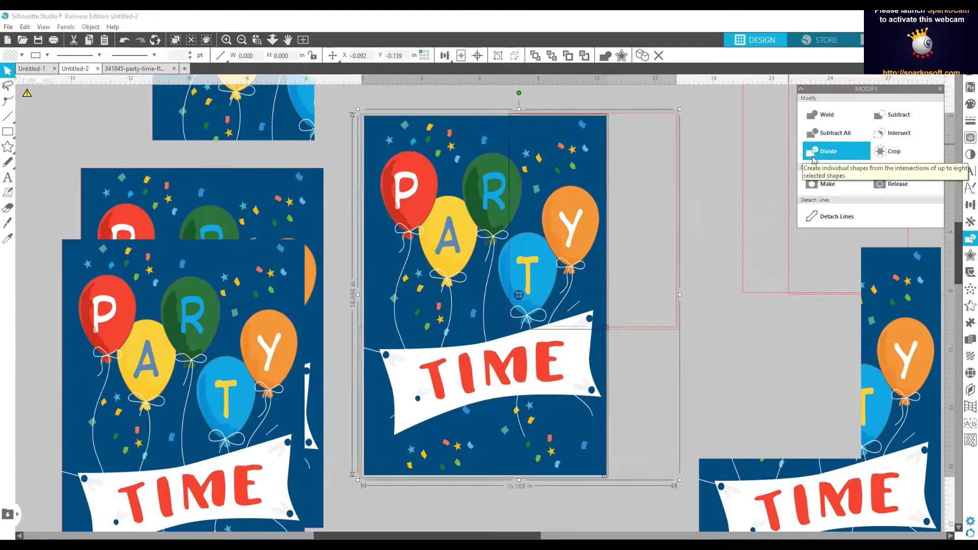
{"action": "mouse_move", "coordinate": [469, 175]}
{"action": "left_mouse_down"}
{"action": "mouse_move", "coordinate": [433, 173]}
{"action": "mouse_move", "coordinate": [482, 181]}
{"action": "left_mouse_up"}
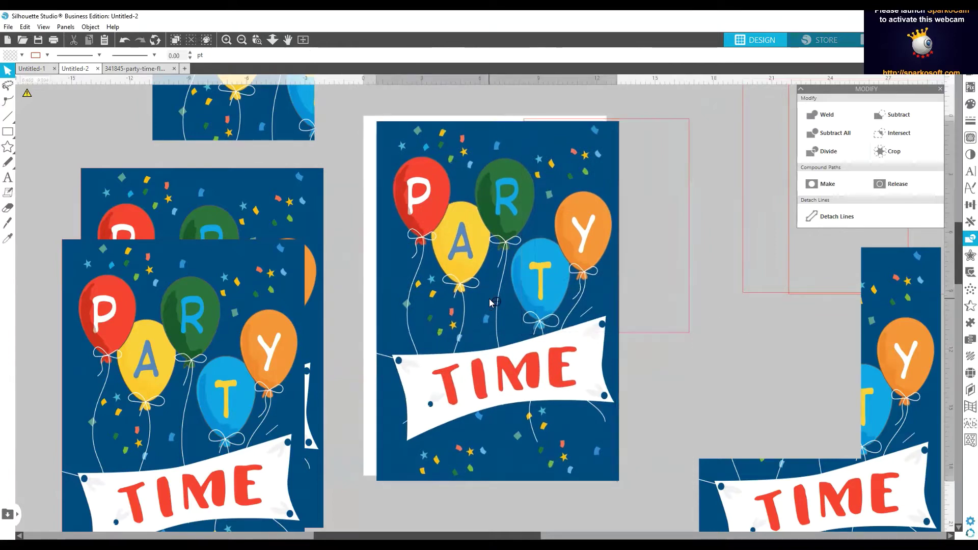
Step: Move the L-shaped poster remainder off the page and delete it together with the earlier remainder
{"action": "left_click_drag", "start_coordinate": [483, 307], "coordinate": [753, 483]}
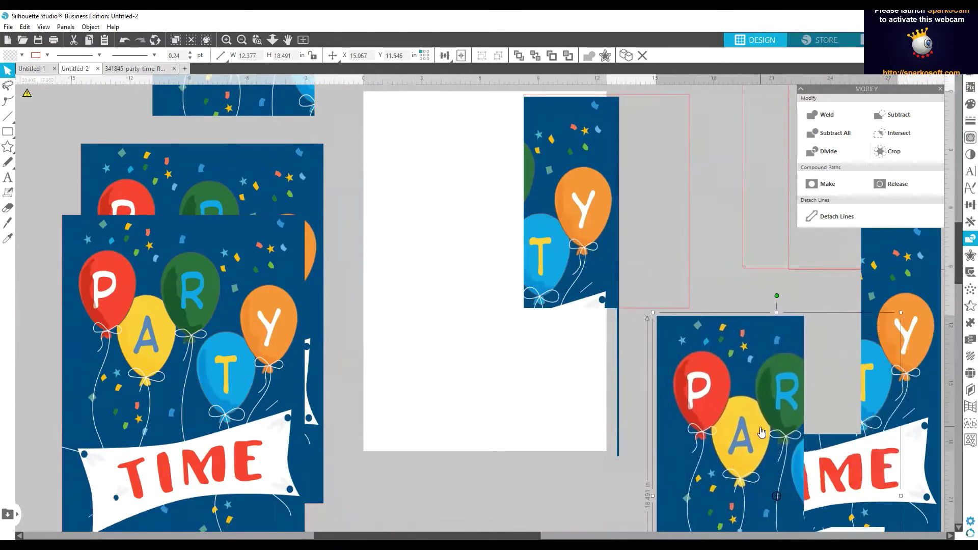
{"action": "left_click_drag", "start_coordinate": [762, 433], "coordinate": [804, 337]}
{"action": "key", "text": "Delete"}
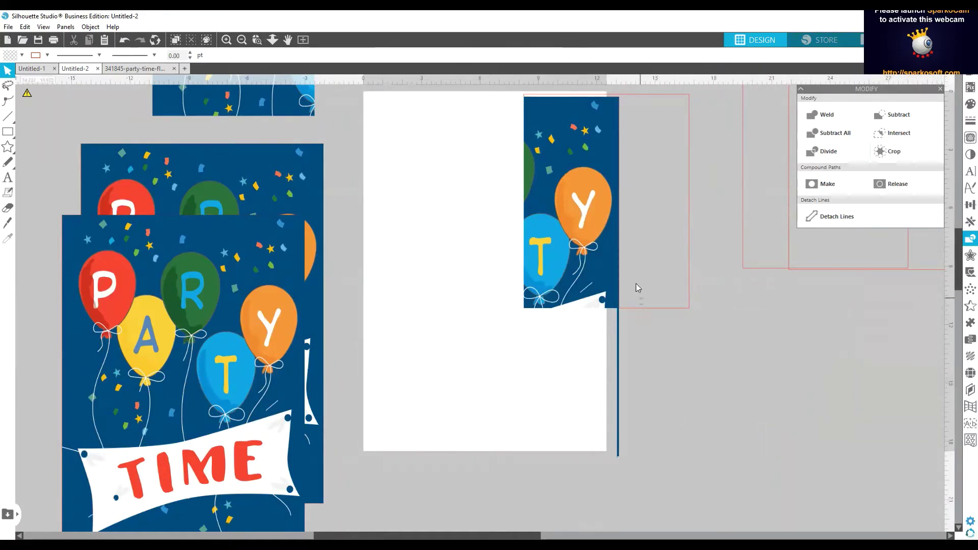
Step: Clear the thin leftover sliver beside the page and move the upper-right poster piece off next to the upper-left piece
{"action": "left_click_drag", "start_coordinate": [598, 226], "coordinate": [560, 172]}
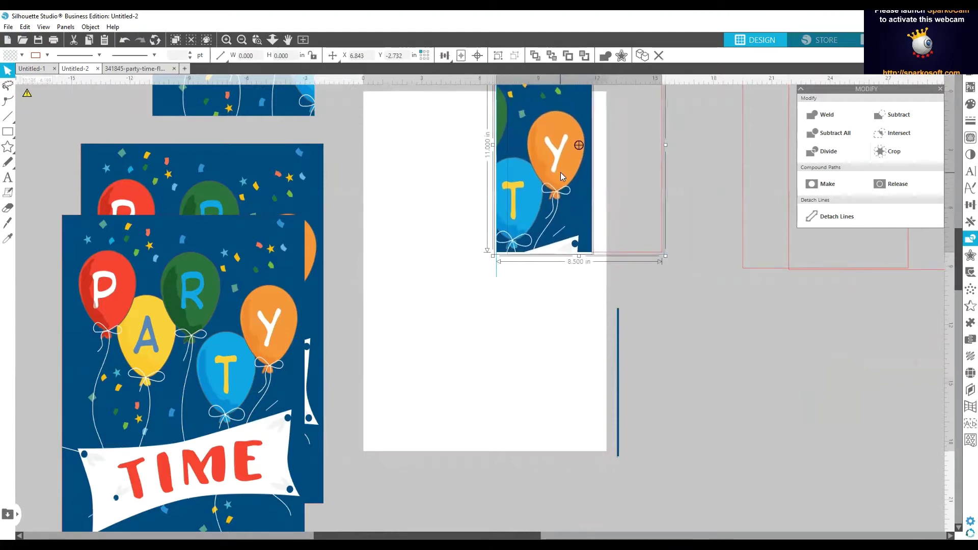
{"action": "left_click", "coordinate": [617, 348]}
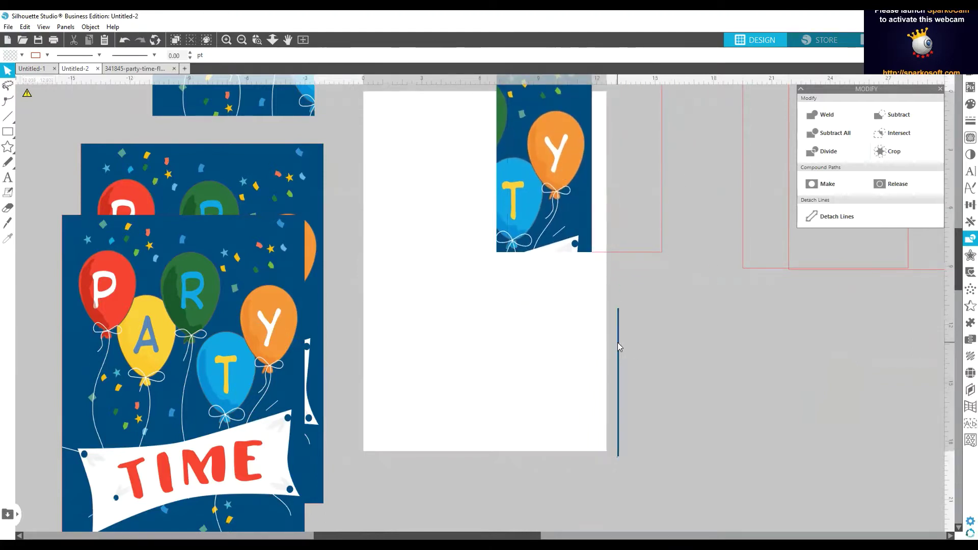
{"action": "left_click", "coordinate": [618, 346]}
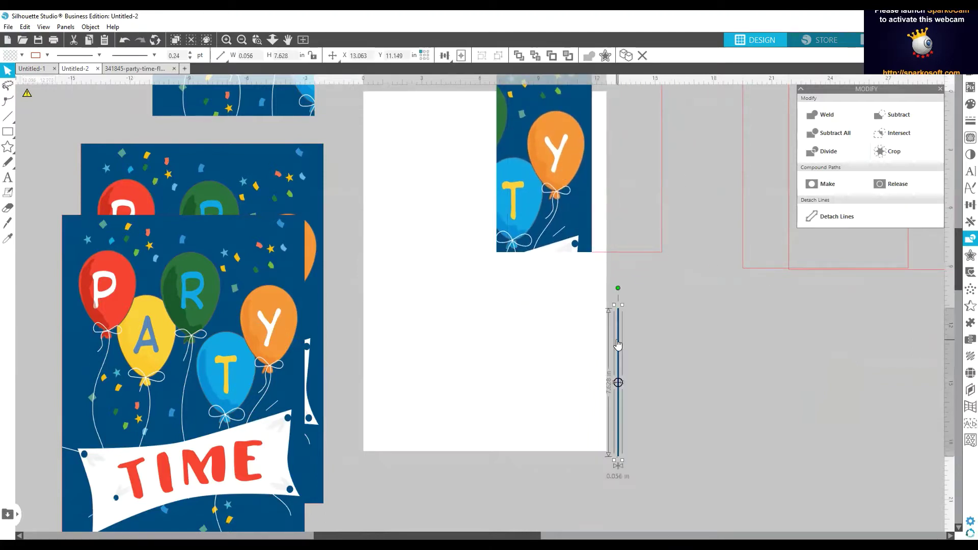
{"action": "left_click", "coordinate": [618, 345]}
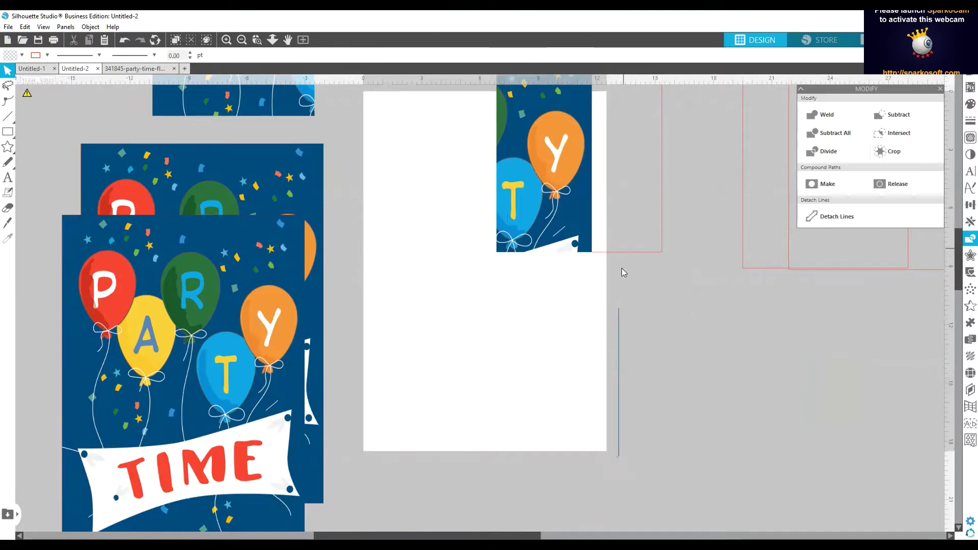
{"action": "key", "text": "ctrl+z"}
{"action": "left_click_drag", "start_coordinate": [591, 210], "coordinate": [395, 95]}
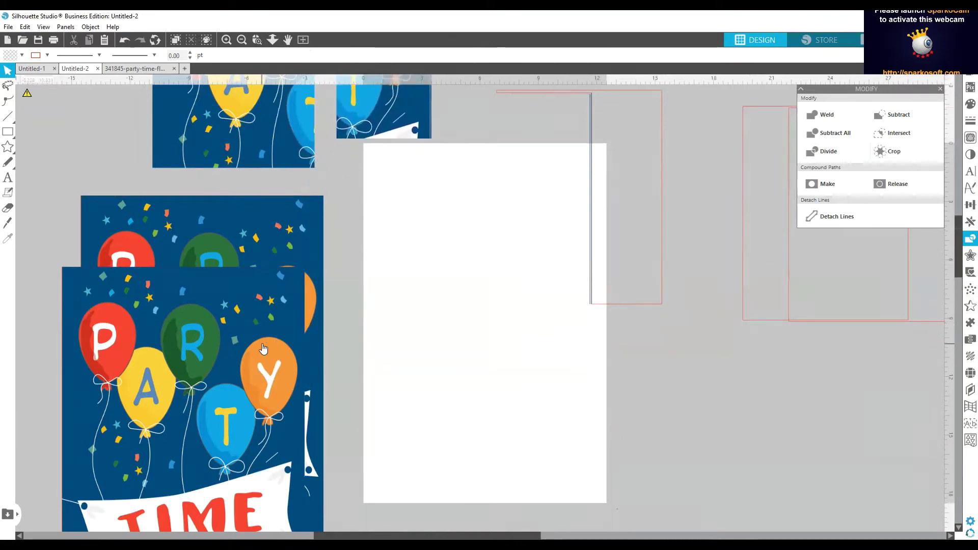
Step: Delete the used 8.5 × 11 in rectangle and the leftover cut outlines around the page
{"action": "scroll", "coordinate": [301, 96], "scroll_direction": "up", "scroll_amount": 2}
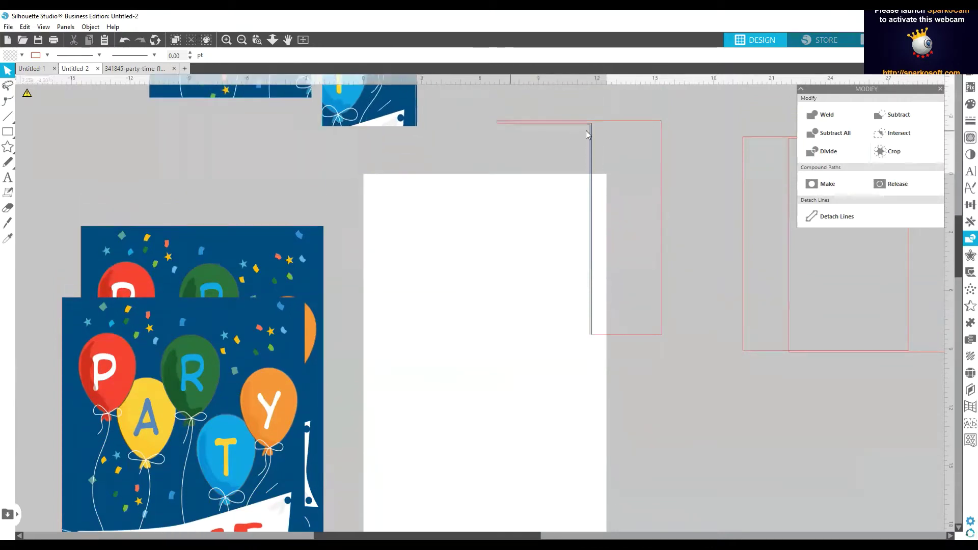
{"action": "left_click", "coordinate": [615, 126]}
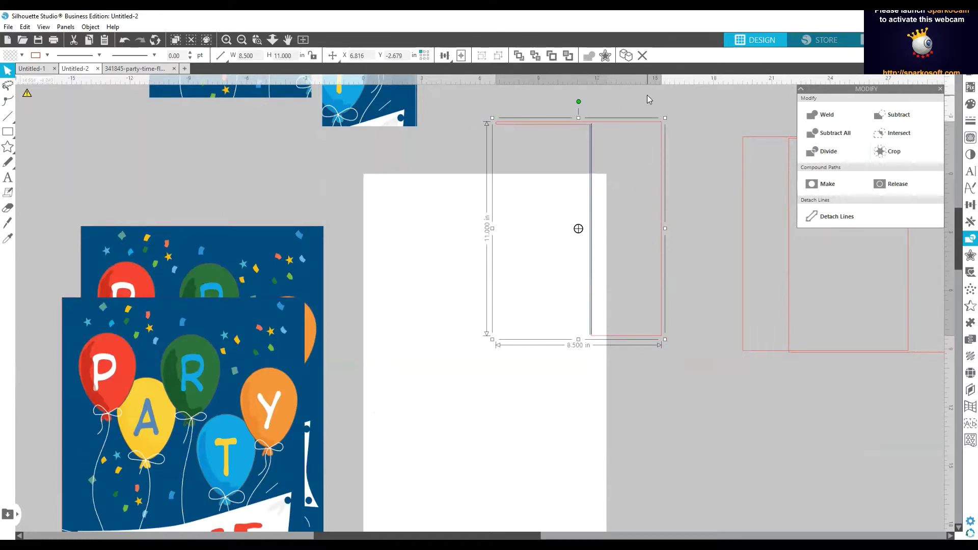
{"action": "key", "text": "Delete"}
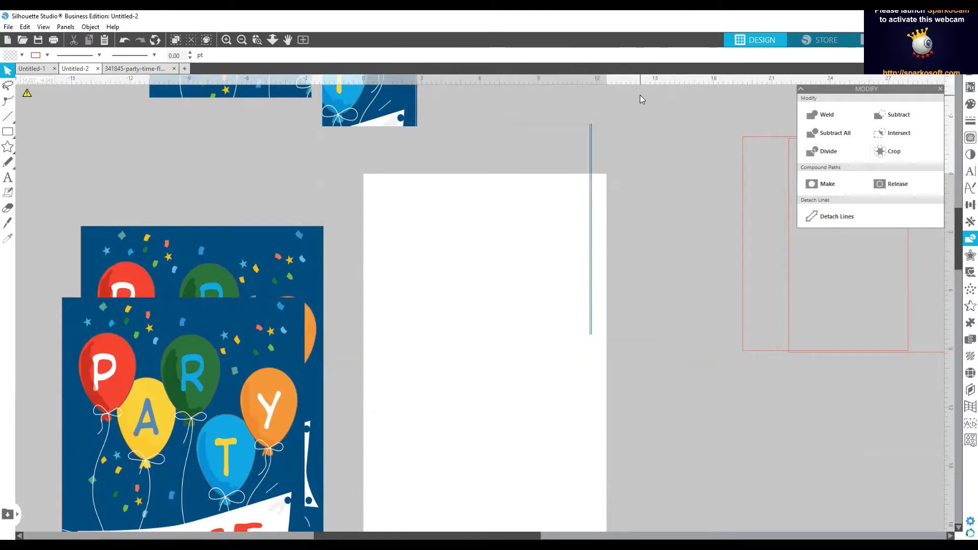
{"action": "left_click_drag", "start_coordinate": [496, 98], "coordinate": [674, 401]}
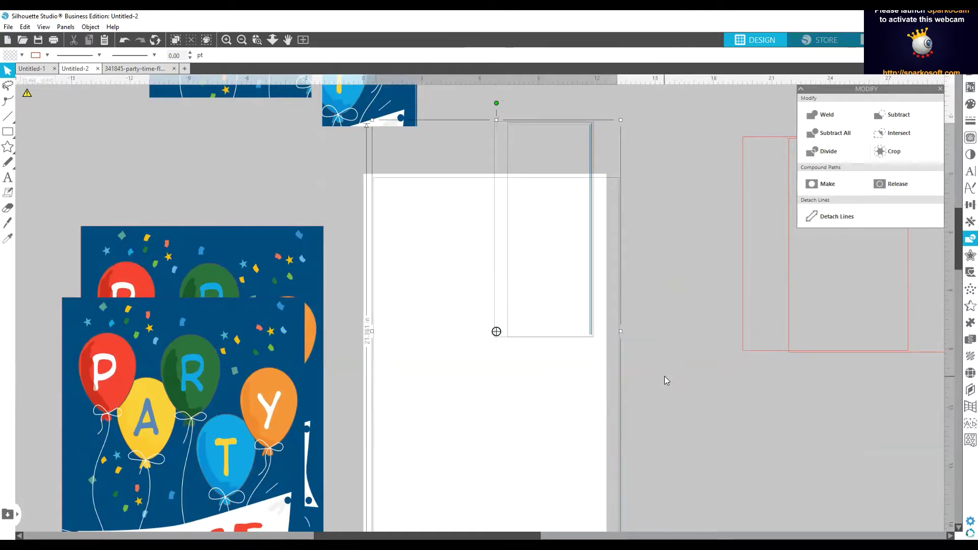
{"action": "key", "text": "Delete"}
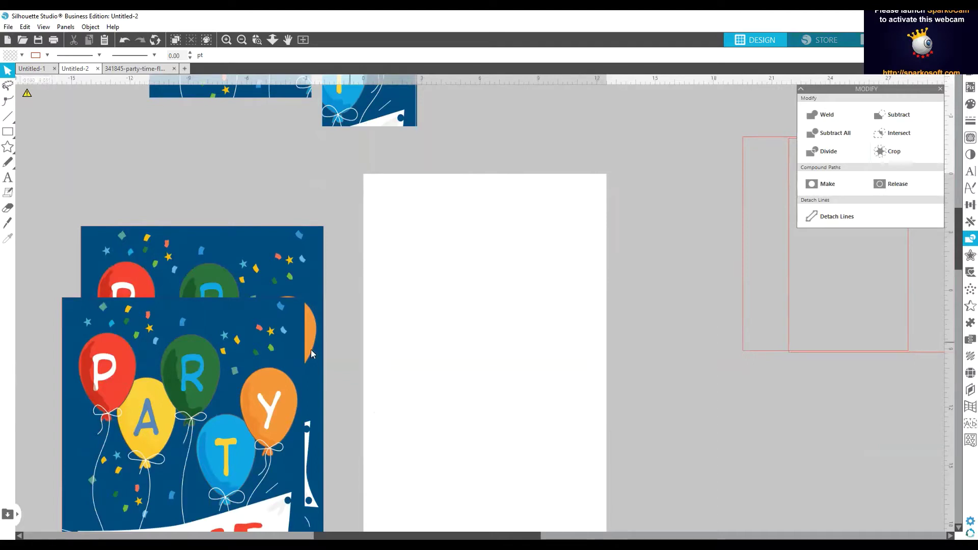
Step: Place another full poster copy on the page and rearrange the remaining copy and the upper-left piece beside it
{"action": "left_click_drag", "start_coordinate": [250, 372], "coordinate": [554, 250]}
{"action": "left_click_drag", "start_coordinate": [192, 348], "coordinate": [19, 460]}
{"action": "left_click_drag", "start_coordinate": [226, 107], "coordinate": [273, 381]}
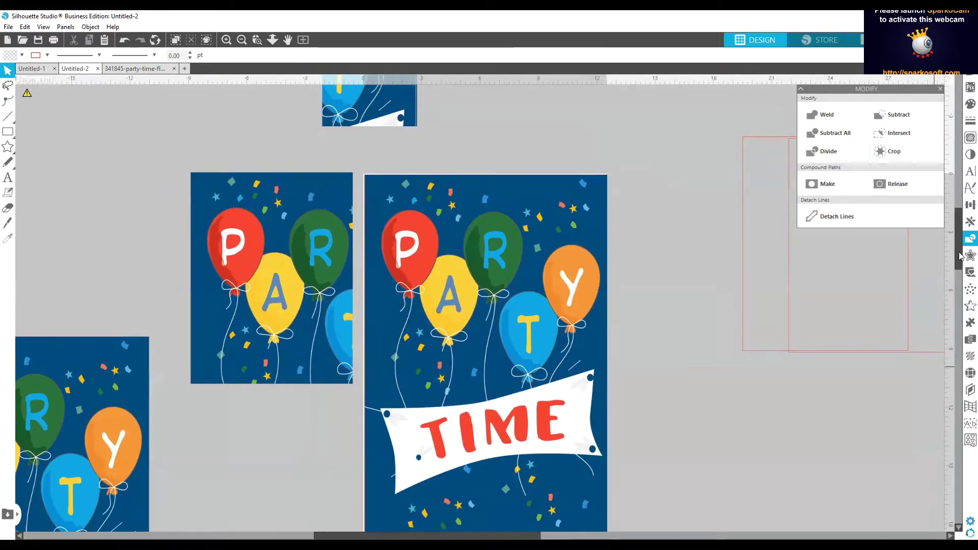
Step: Position an 8.5 × 11 in rectangle over the poster's lower-left corner and shift the upper-left piece against the poster's edge
{"action": "scroll", "coordinate": [782, 313], "scroll_direction": "down", "scroll_amount": 1}
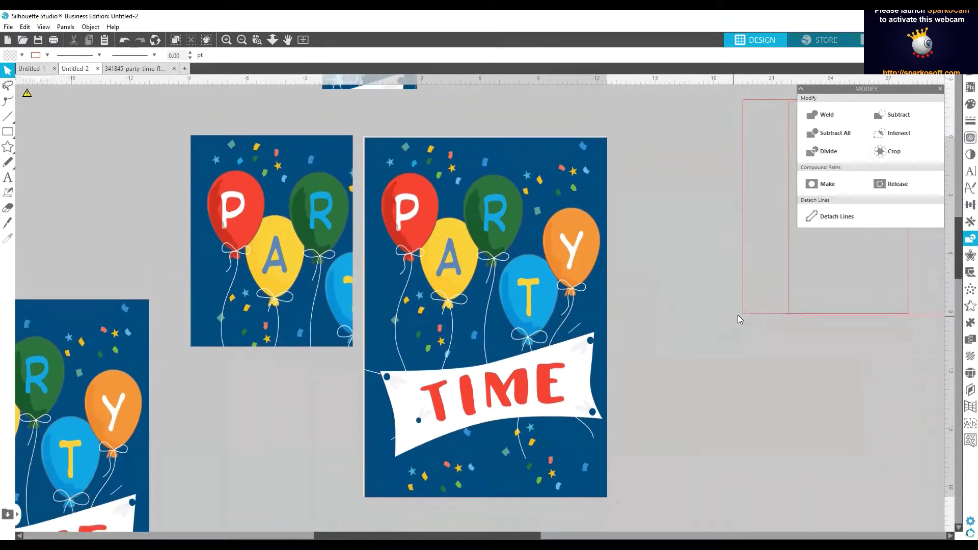
{"action": "left_click_drag", "start_coordinate": [747, 315], "coordinate": [366, 493]}
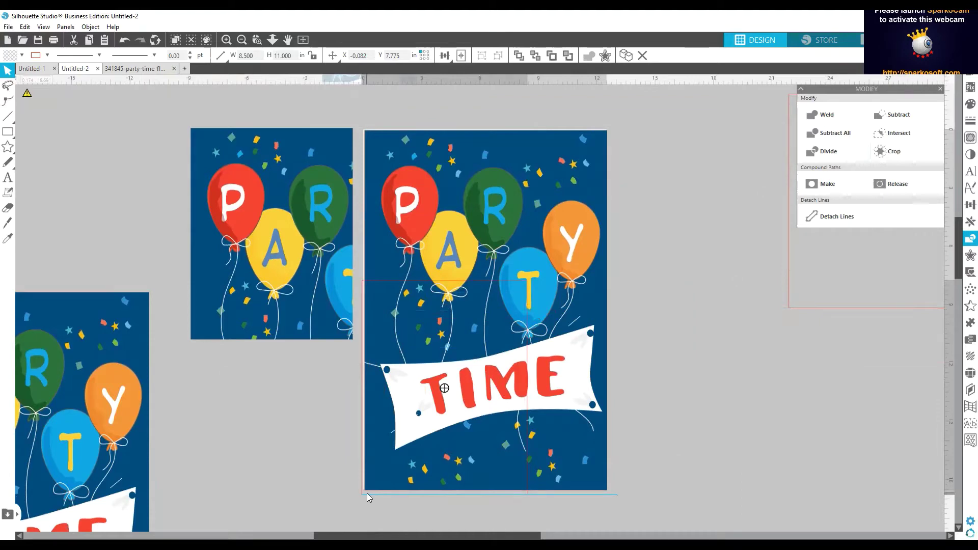
{"action": "left_click_drag", "start_coordinate": [366, 493], "coordinate": [364, 492]}
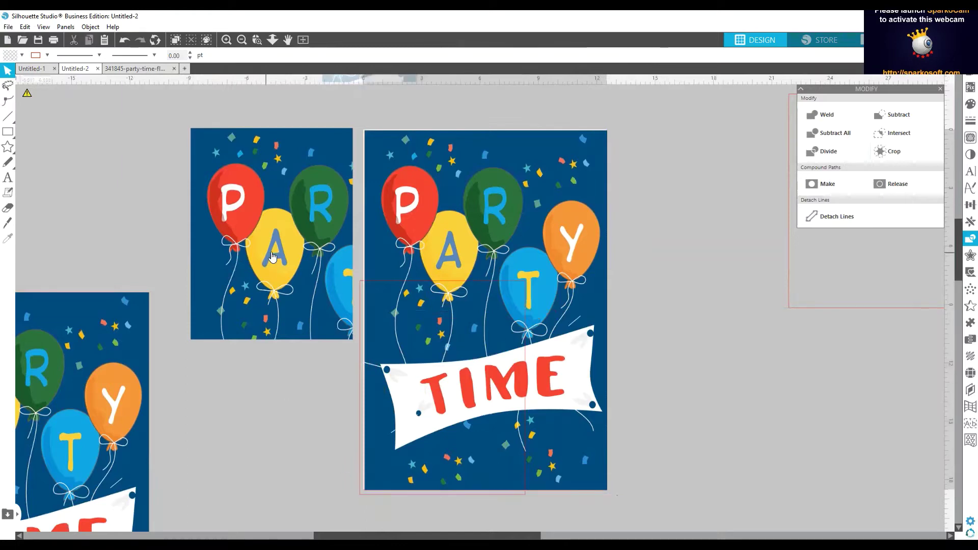
{"action": "left_click_drag", "start_coordinate": [272, 257], "coordinate": [279, 259]}
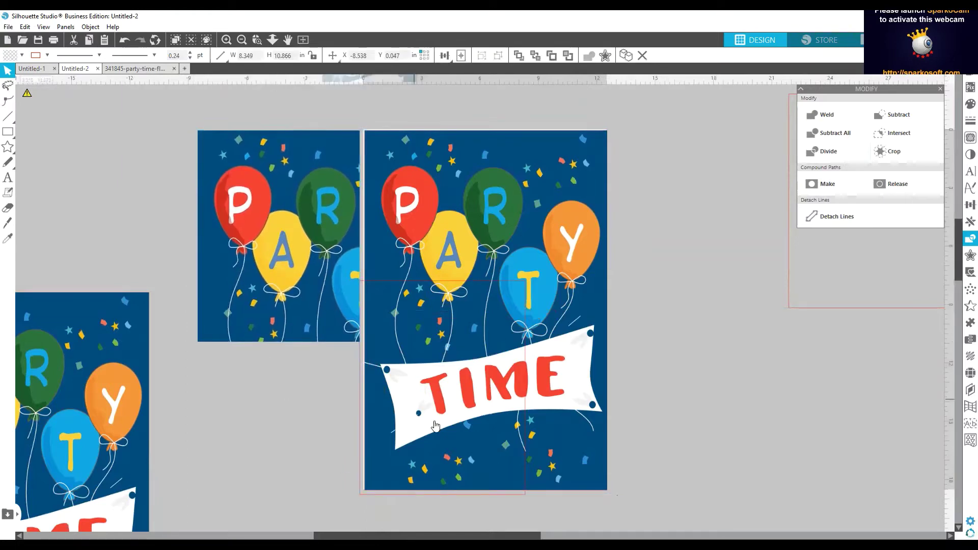
{"action": "left_click", "coordinate": [492, 503]}
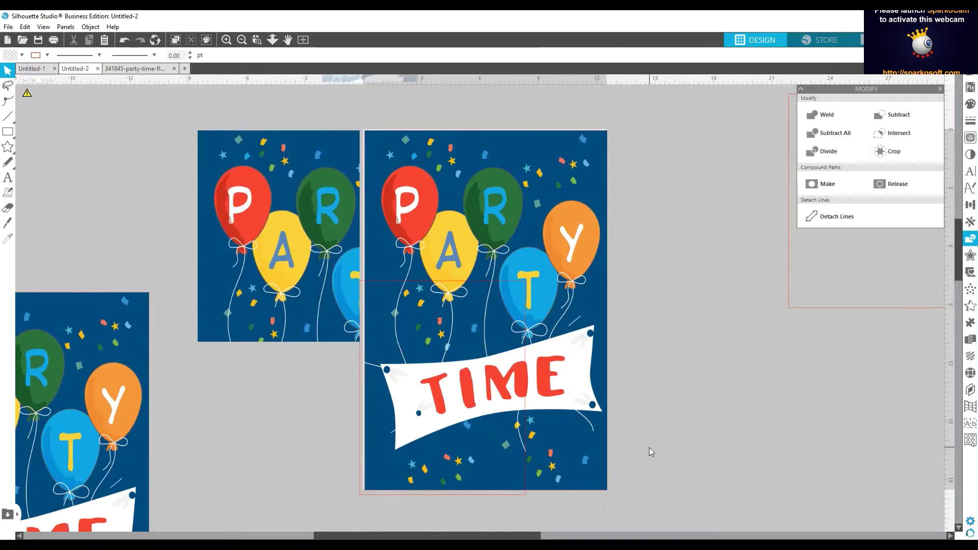
Step: Move the upper-left piece clear of the poster's edge and shift the 8.5 × 11 in rectangle lower and slightly left over the lower-left corner
{"action": "key", "text": "z"}
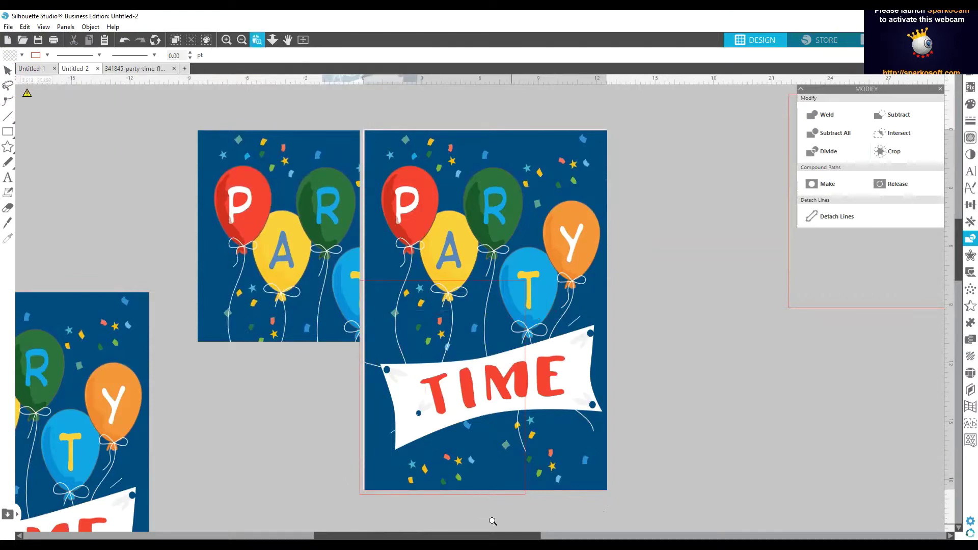
{"action": "left_click", "coordinate": [312, 261]}
{"action": "scroll", "coordinate": [308, 253], "scroll_direction": "down", "scroll_amount": 2}
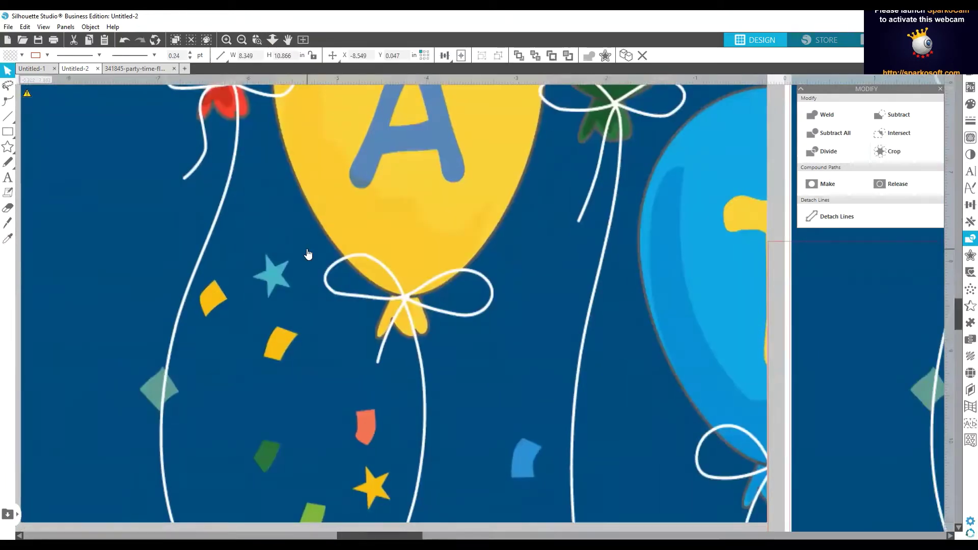
{"action": "scroll", "coordinate": [308, 253], "scroll_direction": "down", "scroll_amount": 5}
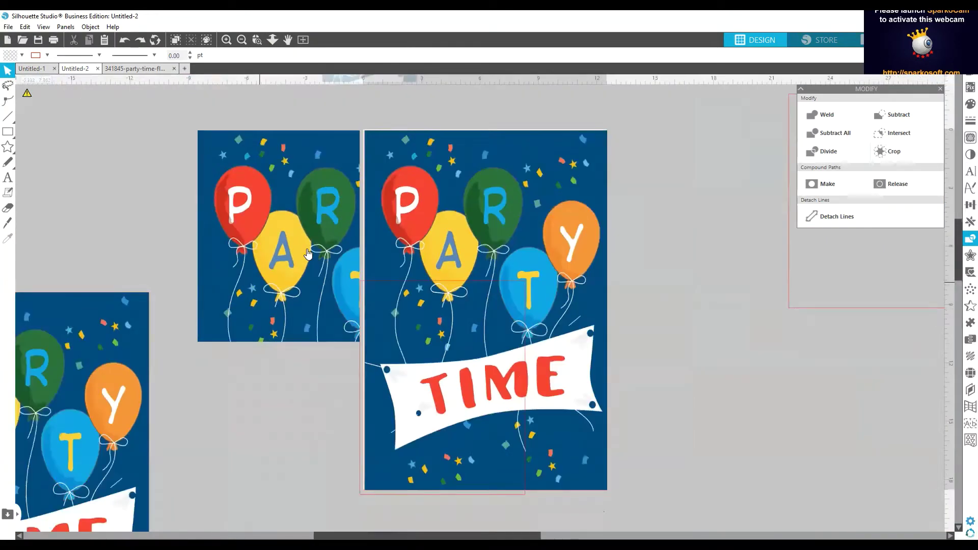
{"action": "mouse_move", "coordinate": [299, 305]}
{"action": "left_mouse_down"}
{"action": "mouse_move", "coordinate": [283, 294]}
{"action": "mouse_move", "coordinate": [298, 308]}
{"action": "left_mouse_up"}
{"action": "left_click", "coordinate": [454, 518]}
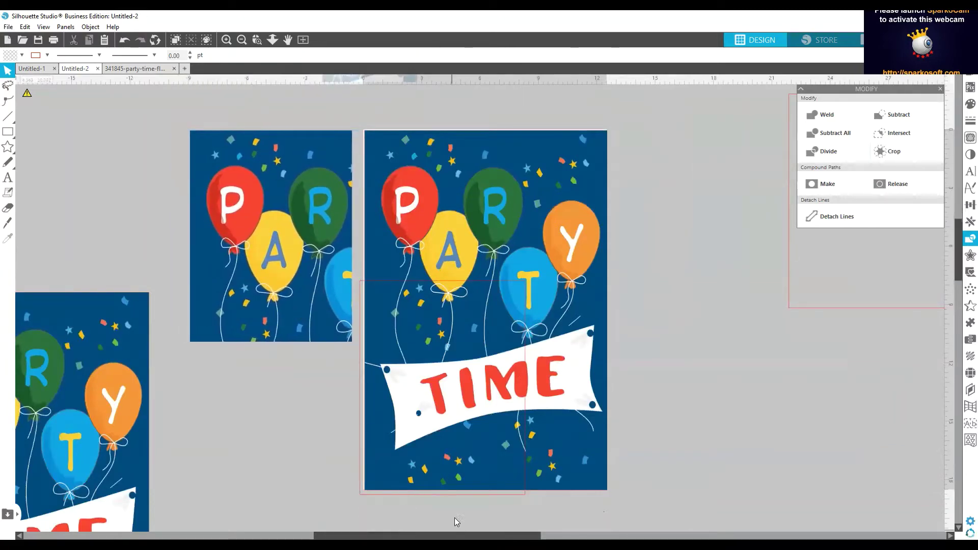
{"action": "mouse_move", "coordinate": [470, 497]}
{"action": "left_mouse_down"}
{"action": "mouse_move", "coordinate": [469, 524]}
{"action": "mouse_move", "coordinate": [470, 498]}
{"action": "left_mouse_up"}
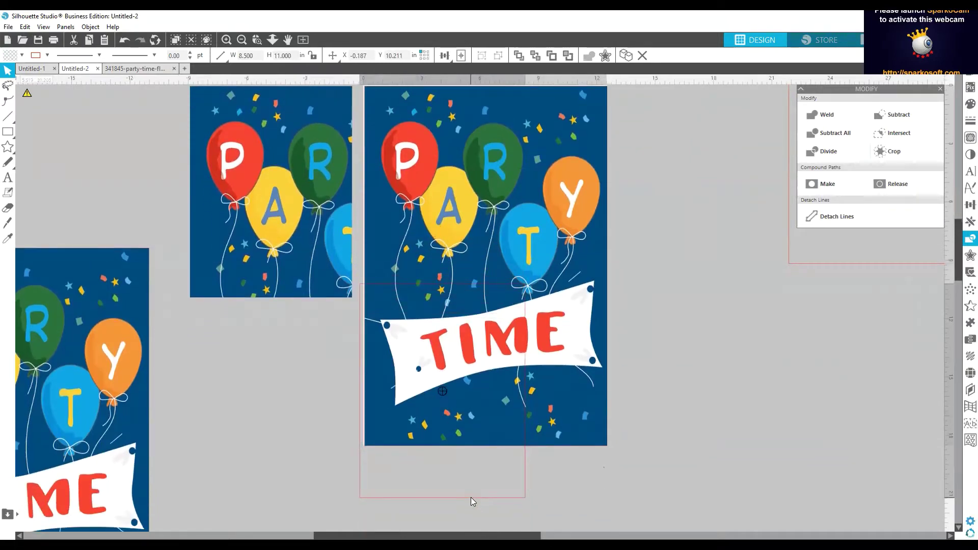
{"action": "left_click_drag", "start_coordinate": [471, 497], "coordinate": [469, 497]}
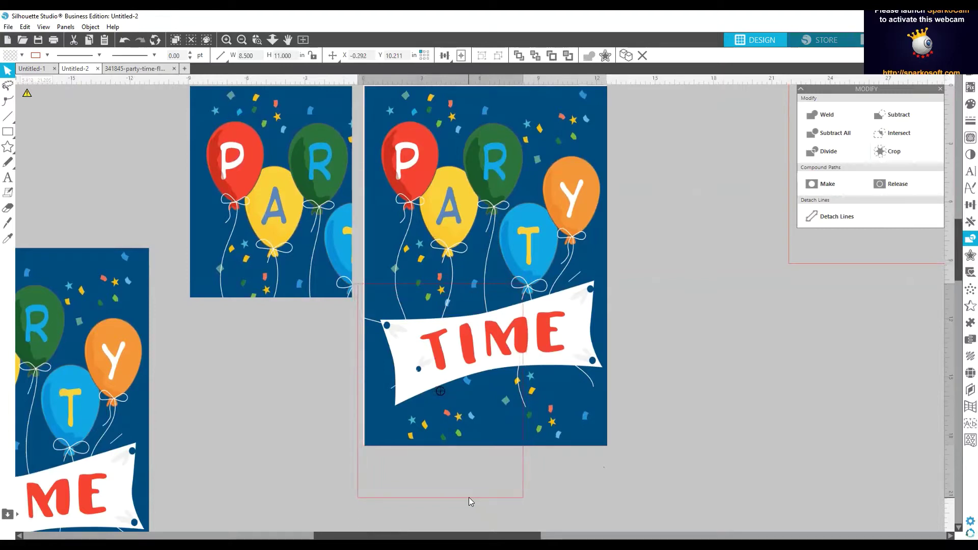
{"action": "left_click_drag", "start_coordinate": [469, 497], "coordinate": [469, 497]}
{"action": "left_click", "coordinate": [469, 504]}
Step: Lay the upper-left piece over the poster to check its overlap with the rectangle, and move it back off the page
{"action": "left_click_drag", "start_coordinate": [314, 245], "coordinate": [487, 248]}
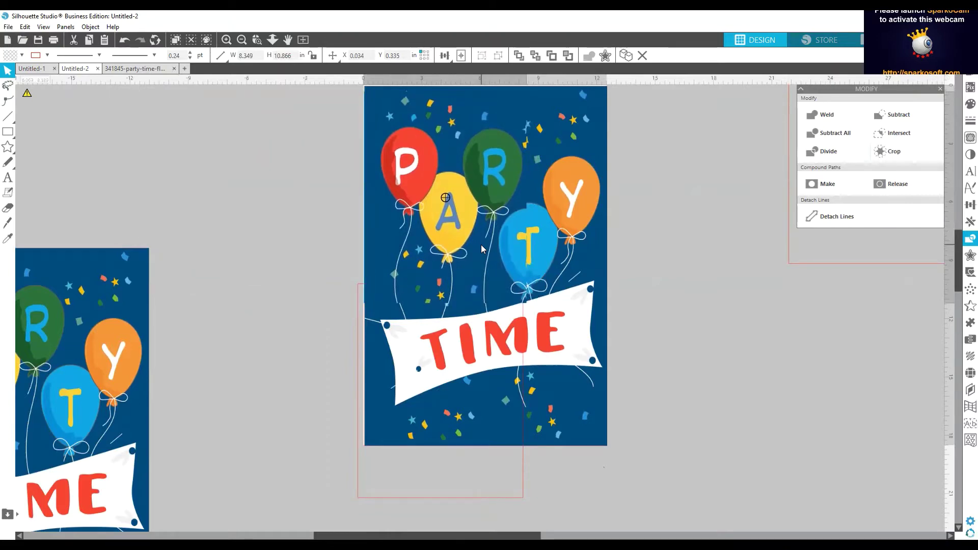
{"action": "left_click_drag", "start_coordinate": [481, 245], "coordinate": [322, 207]}
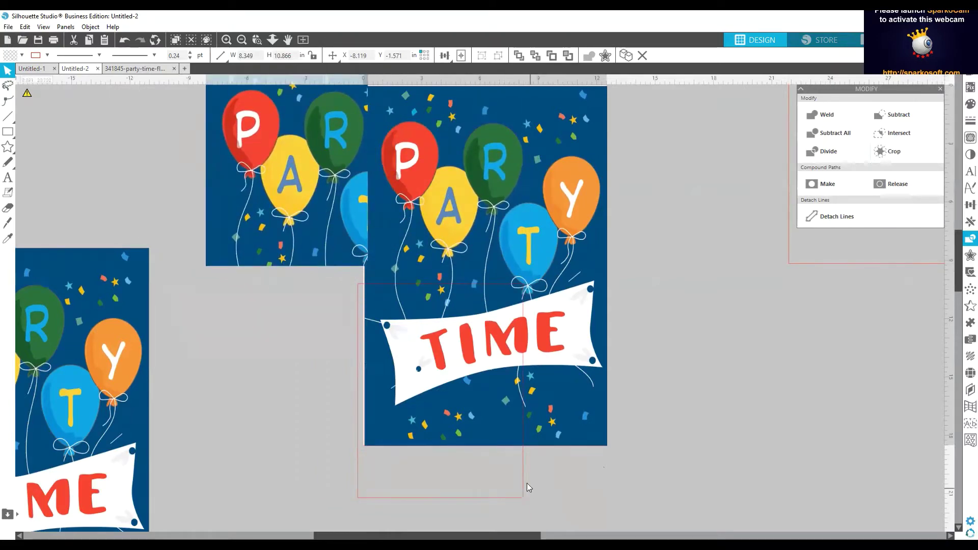
{"action": "left_click", "coordinate": [526, 484]}
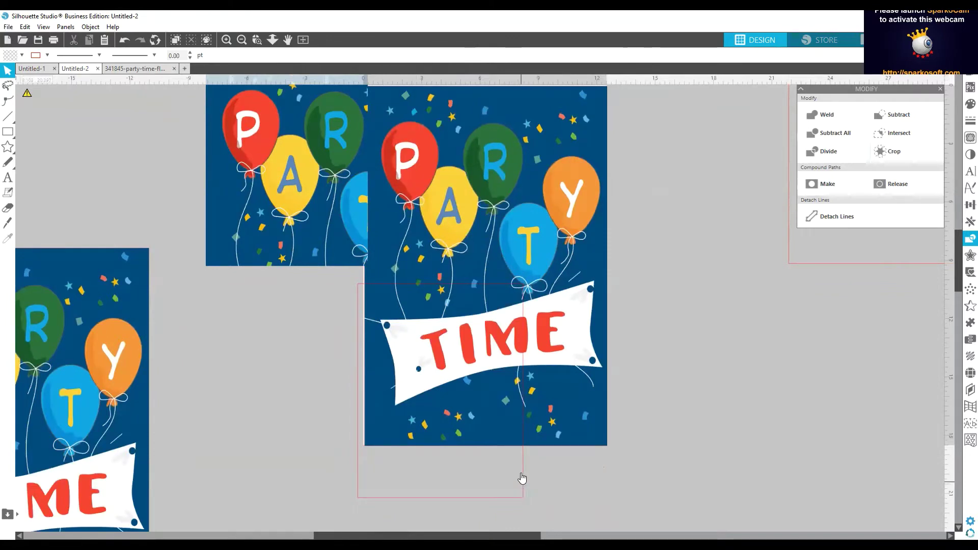
{"action": "left_click_drag", "start_coordinate": [257, 172], "coordinate": [155, 137]}
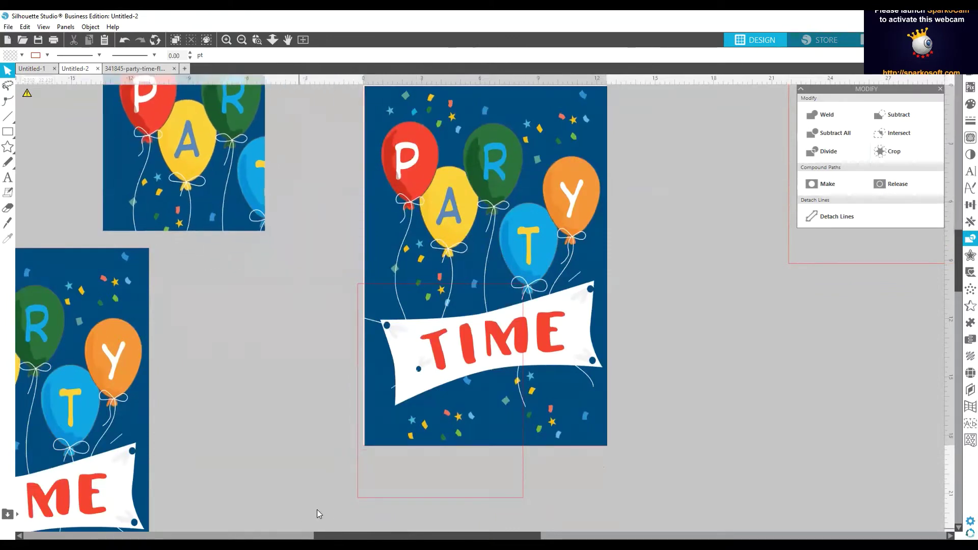
Step: Bring the full poster to the front and divide it with the 8.5 × 11 in rectangle over its lower-left corner
{"action": "right_click", "coordinate": [487, 377]}
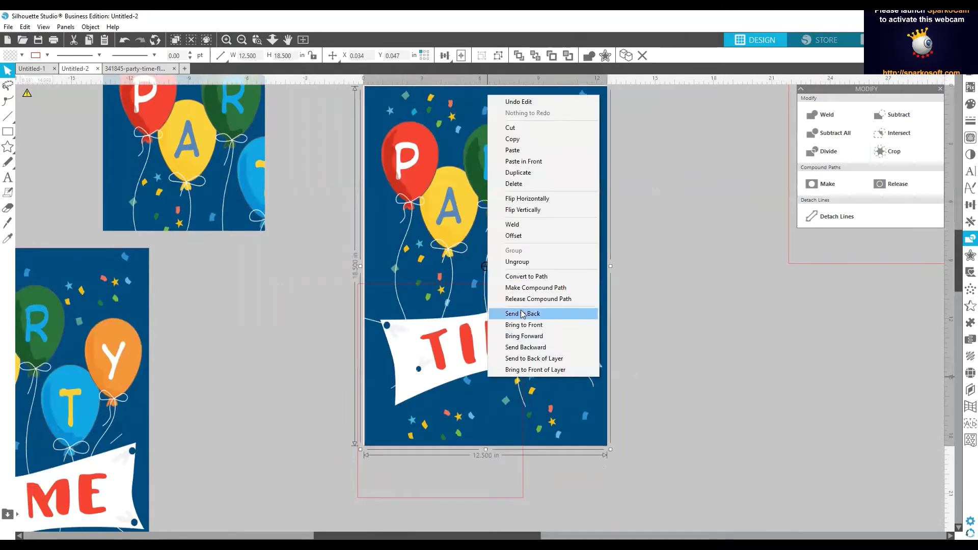
{"action": "left_click", "coordinate": [520, 325]}
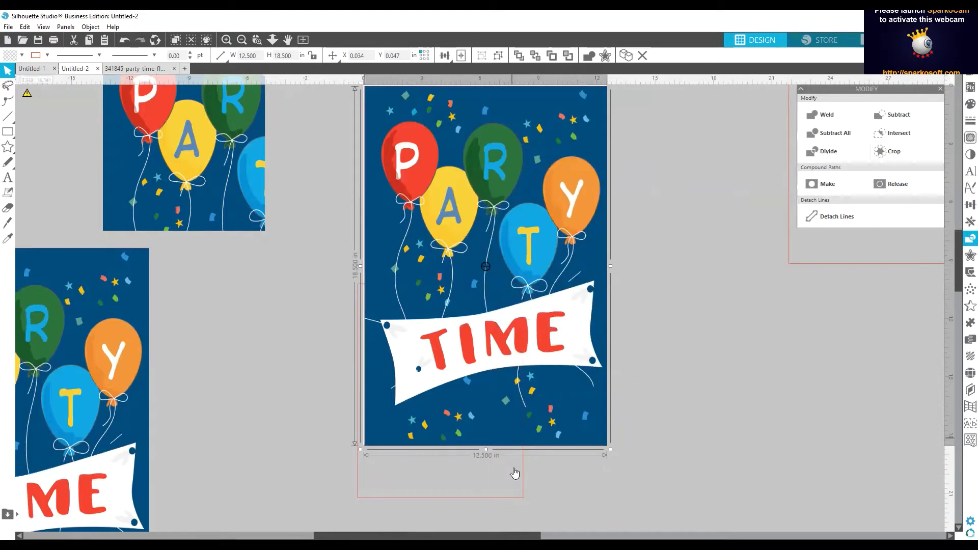
{"action": "left_click_drag", "start_coordinate": [410, 513], "coordinate": [641, 364]}
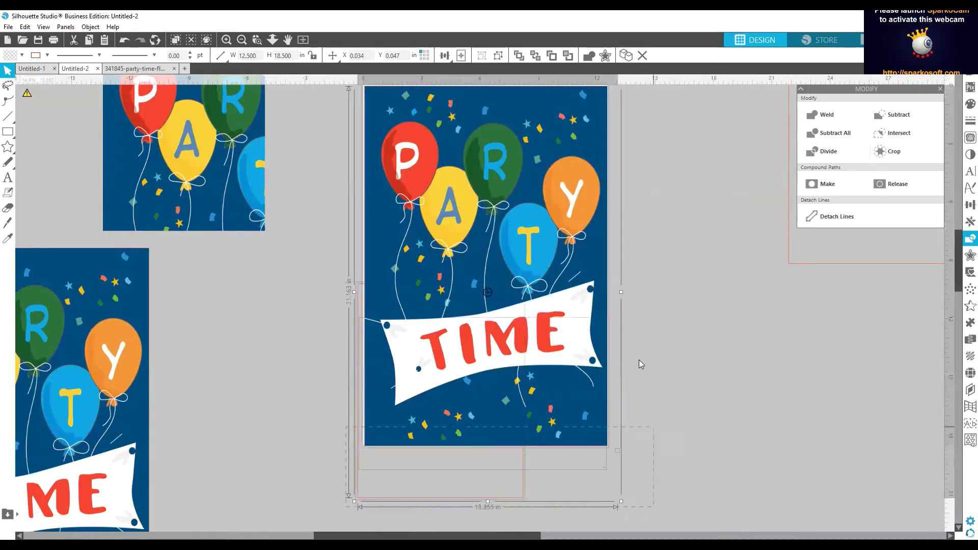
{"action": "left_click_drag", "start_coordinate": [622, 294], "coordinate": [631, 295]}
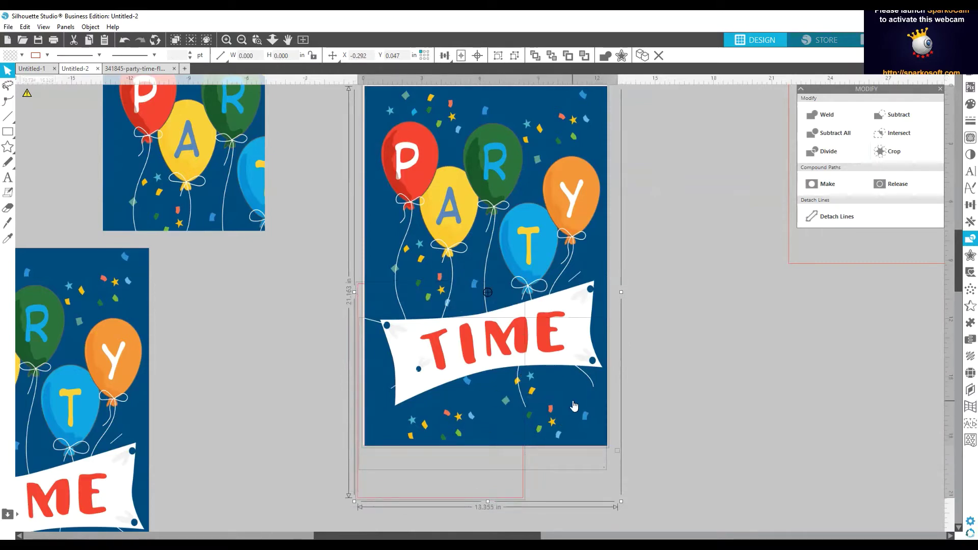
{"action": "left_click", "coordinate": [822, 153]}
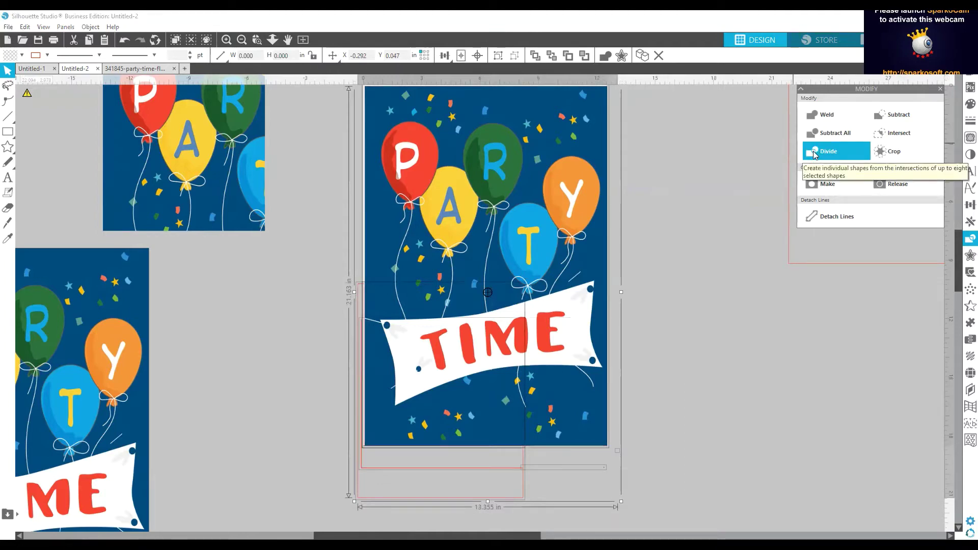
Step: Move the cut poster remainder beside the page and pull the lower-left piece away from the leftover outlines
{"action": "left_click_drag", "start_coordinate": [506, 206], "coordinate": [742, 242]}
{"action": "left_click", "coordinate": [670, 246]}
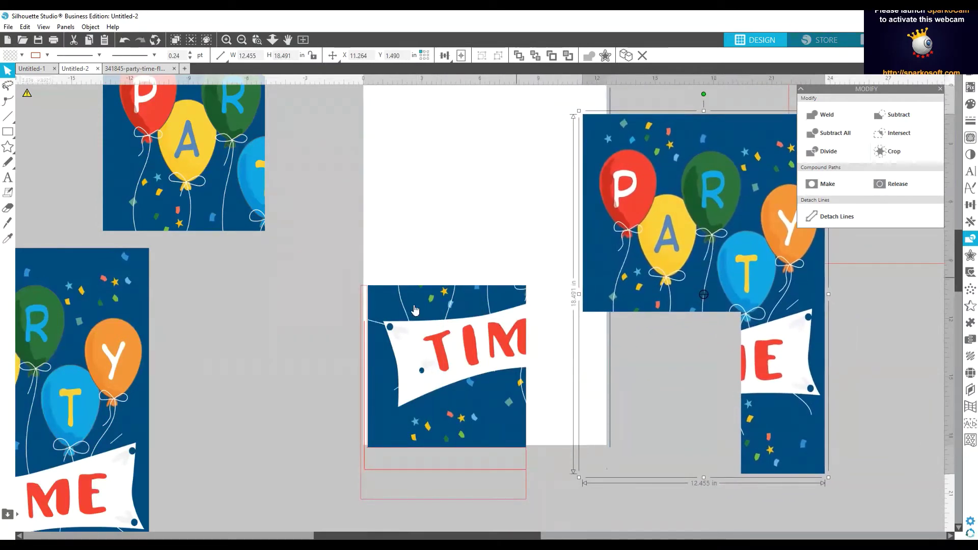
{"action": "left_click_drag", "start_coordinate": [418, 380], "coordinate": [494, 316]}
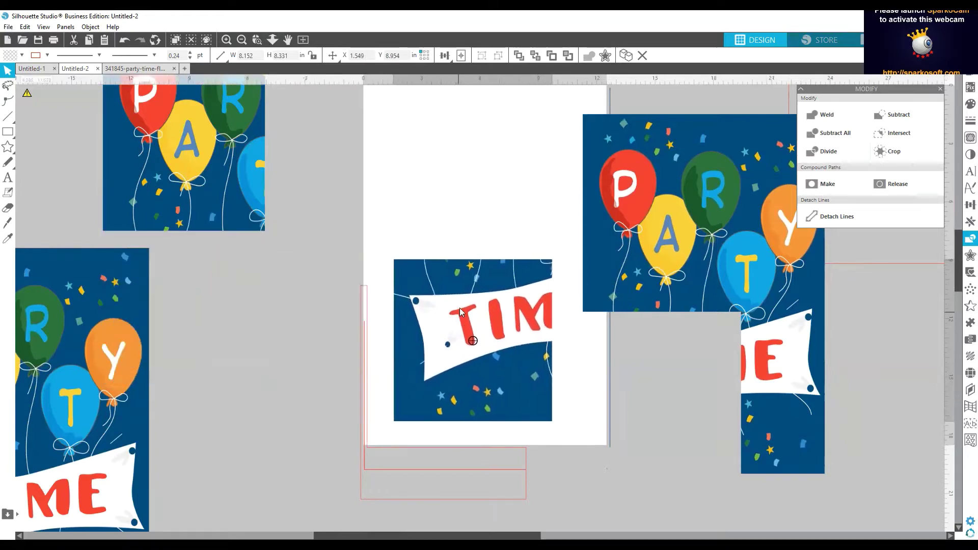
Step: Delete the leftover cut outlines, the used 8.5 × 11 in rectangle and the poster remainder beside the page
{"action": "left_click", "coordinate": [381, 470]}
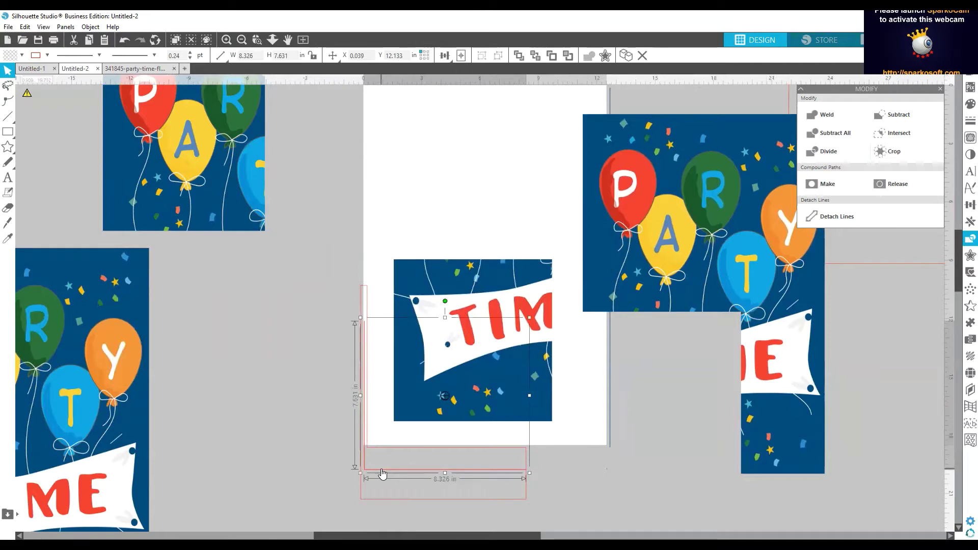
{"action": "left_click", "coordinate": [379, 477]}
{"action": "left_click", "coordinate": [382, 471]}
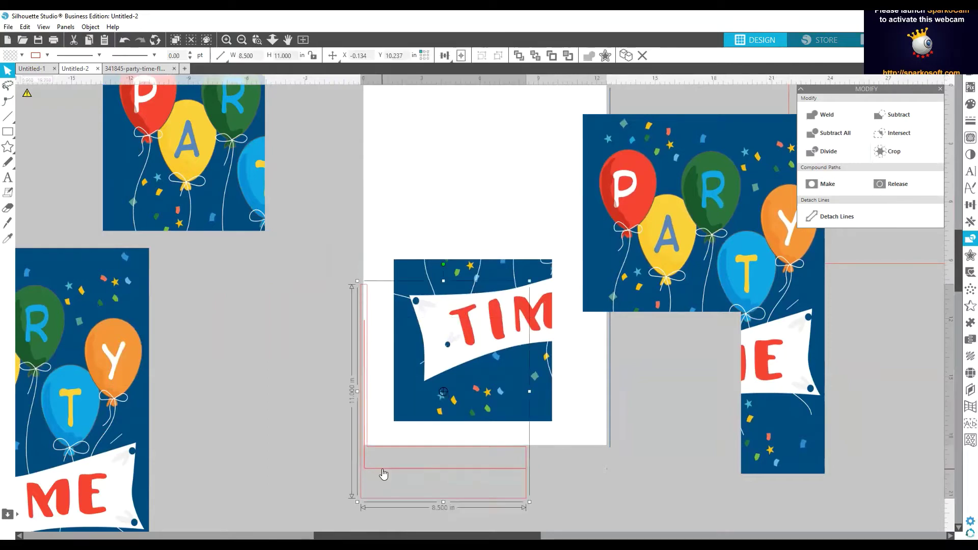
{"action": "left_click_drag", "start_coordinate": [747, 271], "coordinate": [745, 273]}
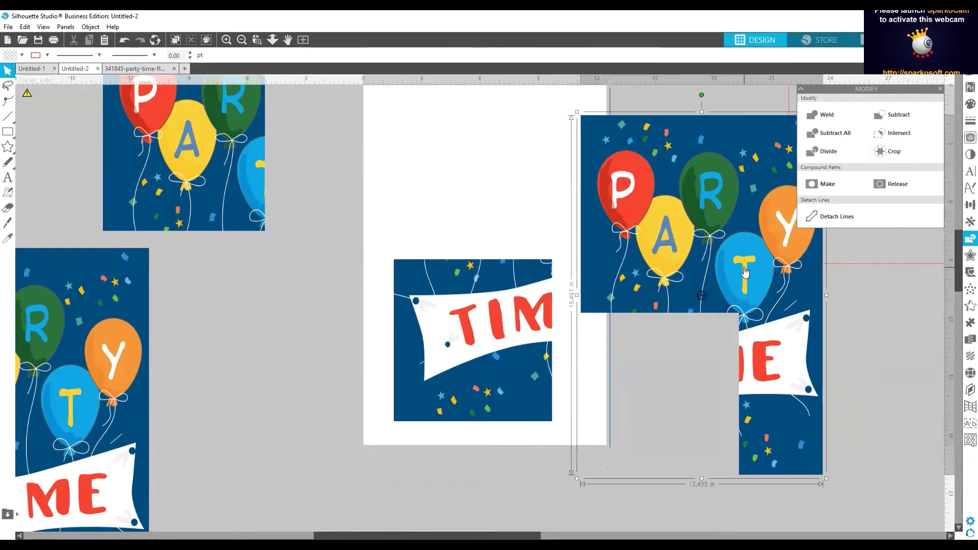
{"action": "key", "text": "Delete"}
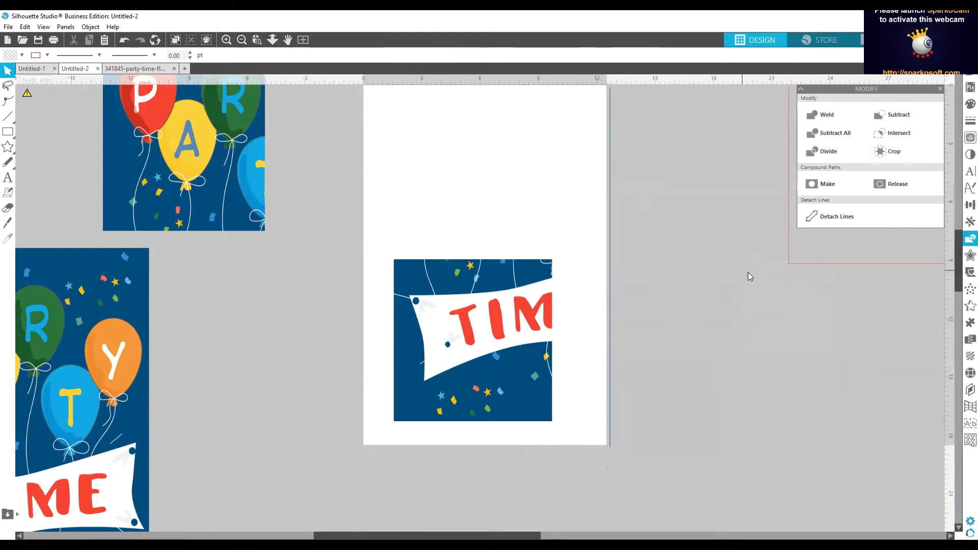
Step: Place another full poster copy on the page and fit the upper-left, upper-right and lower-left pieces together beside it
{"action": "left_click_drag", "start_coordinate": [462, 335], "coordinate": [248, 300]}
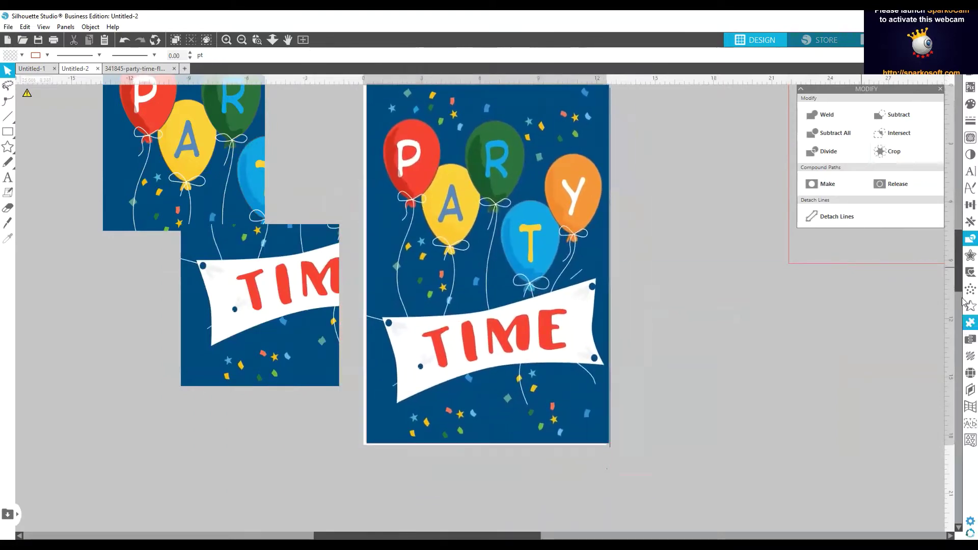
{"action": "scroll", "coordinate": [956, 258], "scroll_direction": "up", "scroll_amount": 1}
{"action": "scroll", "coordinate": [956, 259], "scroll_direction": "up", "scroll_amount": 5}
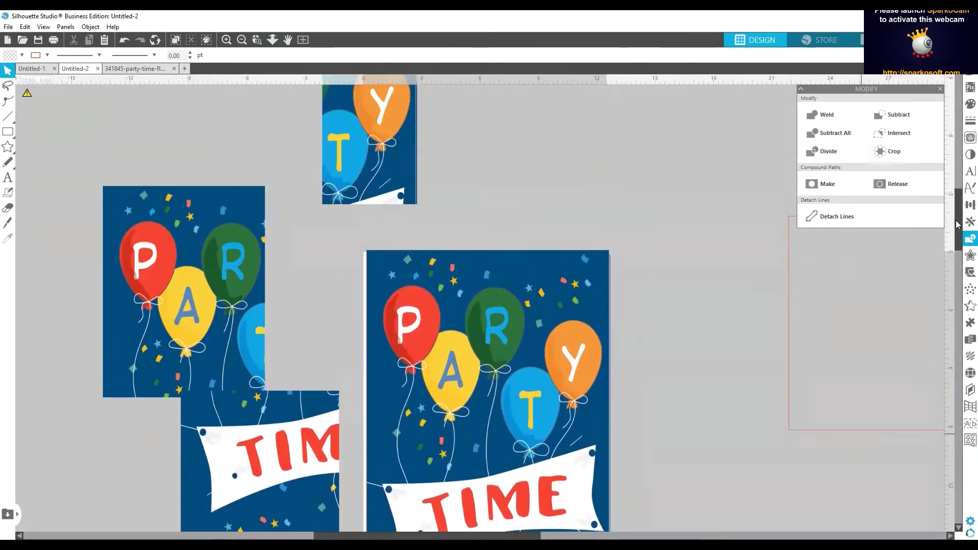
{"action": "left_click_drag", "start_coordinate": [181, 291], "coordinate": [222, 185]}
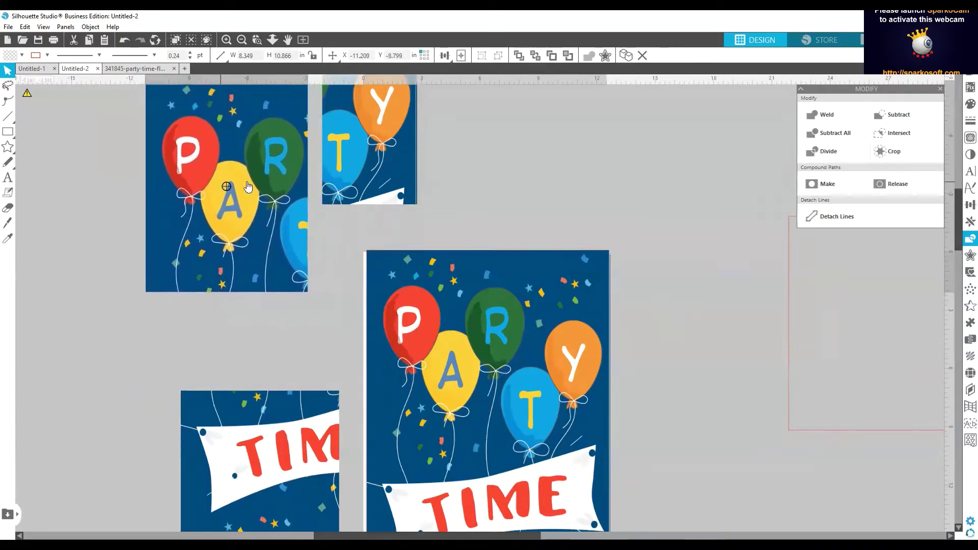
{"action": "left_click_drag", "start_coordinate": [350, 192], "coordinate": [315, 278]}
{"action": "left_click_drag", "start_coordinate": [245, 446], "coordinate": [206, 357]}
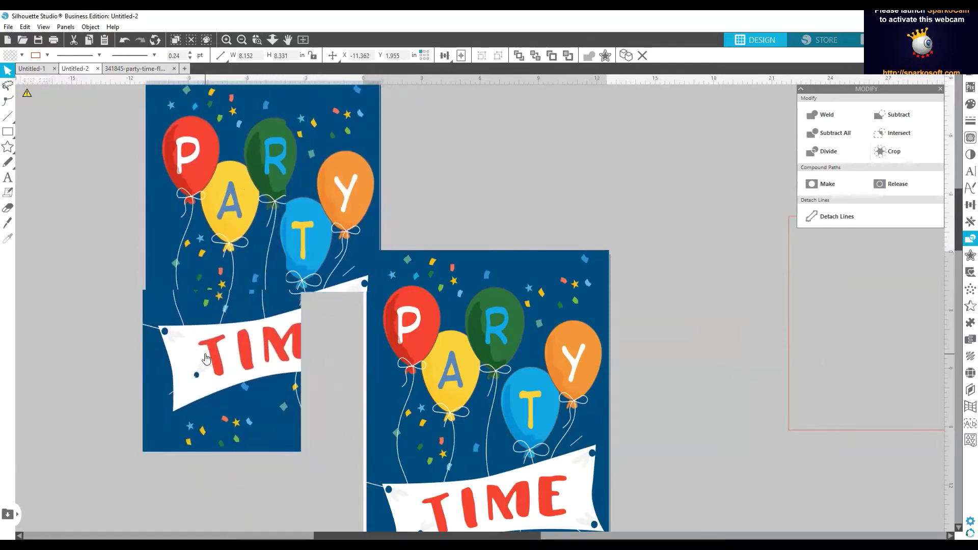
Step: Adjust the poster copy's position on the page and spread the three cut pieces apart above and beside it
{"action": "left_click_drag", "start_coordinate": [545, 421], "coordinate": [544, 423]}
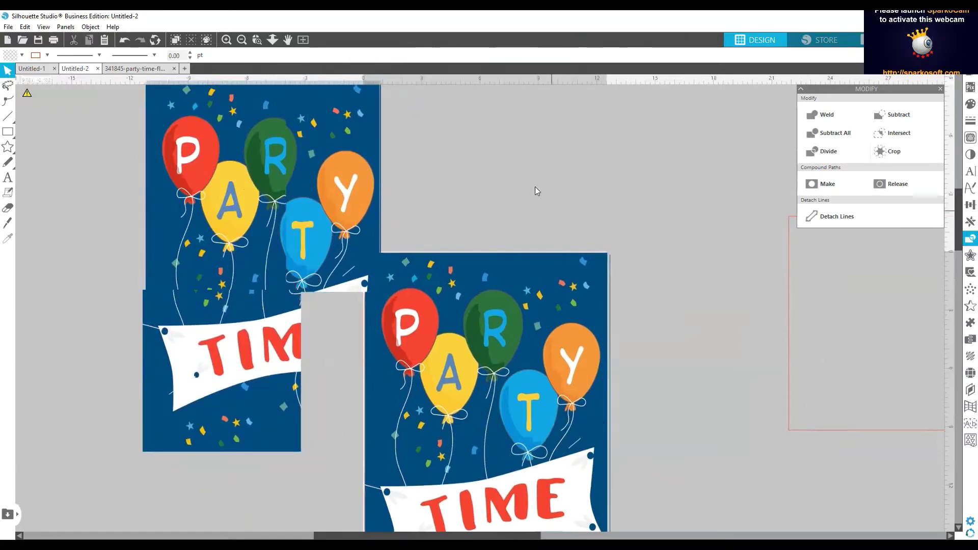
{"action": "left_click_drag", "start_coordinate": [370, 171], "coordinate": [586, 97]}
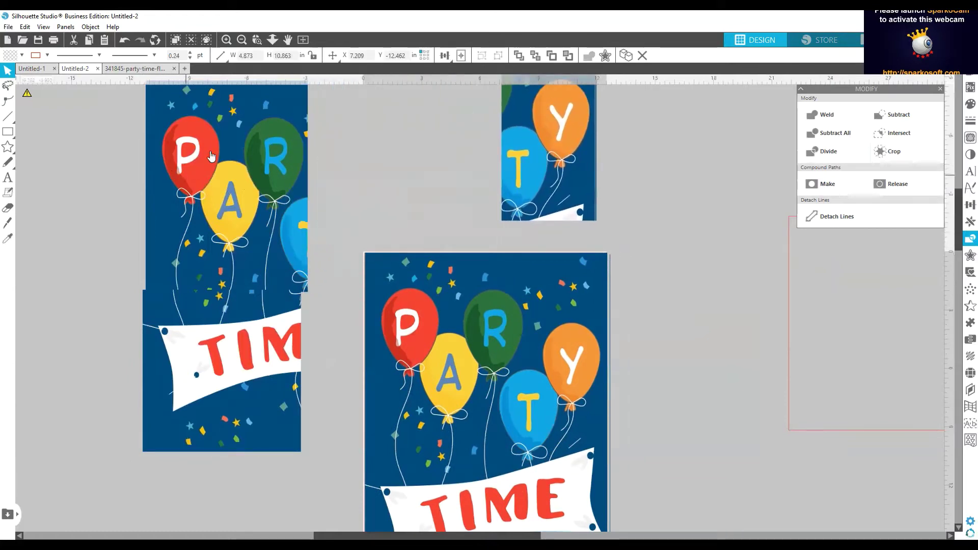
{"action": "left_click_drag", "start_coordinate": [215, 153], "coordinate": [320, 82]}
{"action": "left_click_drag", "start_coordinate": [194, 369], "coordinate": [210, 212]}
{"action": "right_click", "coordinate": [198, 243]}
{"action": "left_click", "coordinate": [261, 222]}
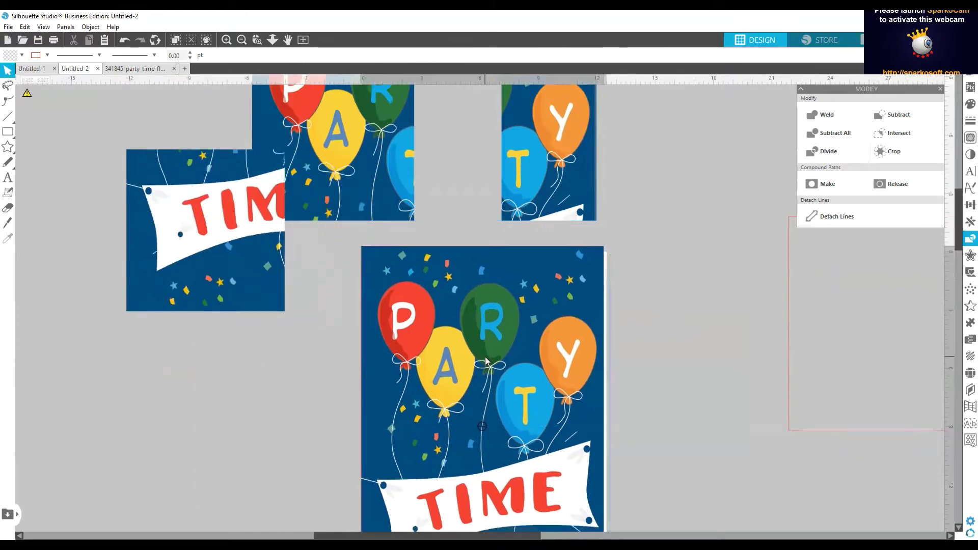
{"action": "left_click_drag", "start_coordinate": [489, 371], "coordinate": [487, 368]}
Step: Position the spare 8.5 × 11 in rectangle over the poster's lower-right corner
{"action": "left_click", "coordinate": [797, 428]}
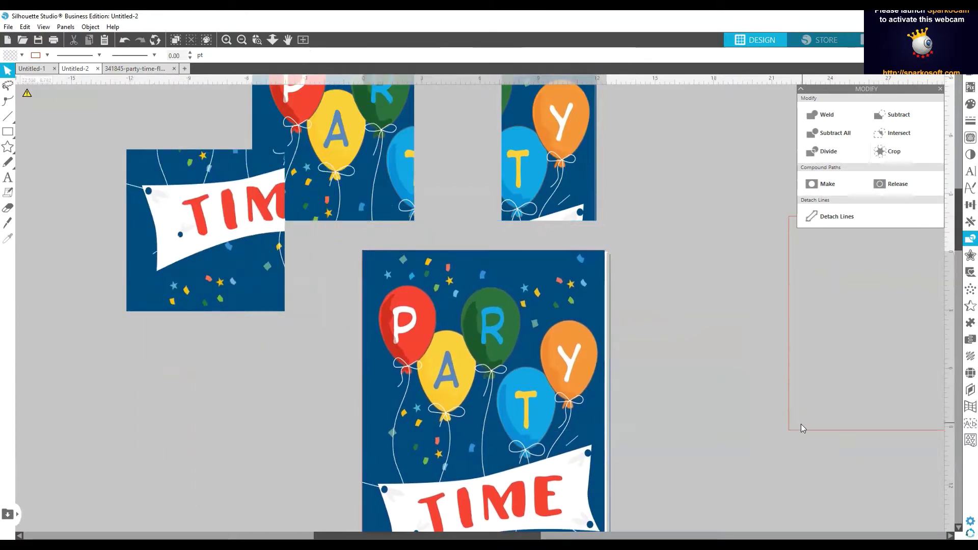
{"action": "left_click_drag", "start_coordinate": [699, 284], "coordinate": [620, 395]}
{"action": "scroll", "coordinate": [524, 456], "scroll_direction": "down", "scroll_amount": 3}
{"action": "scroll", "coordinate": [524, 456], "scroll_direction": "down", "scroll_amount": 2}
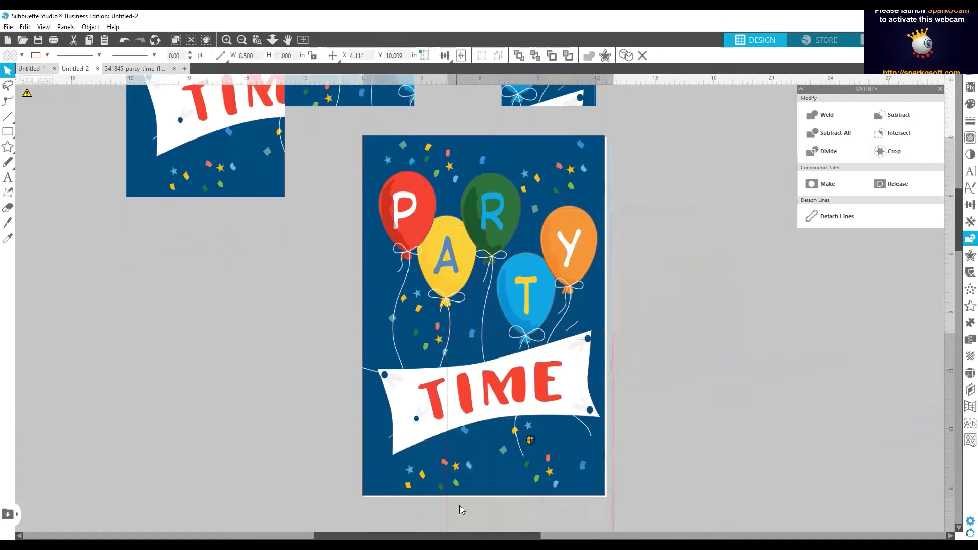
{"action": "left_click_drag", "start_coordinate": [459, 506], "coordinate": [482, 492]}
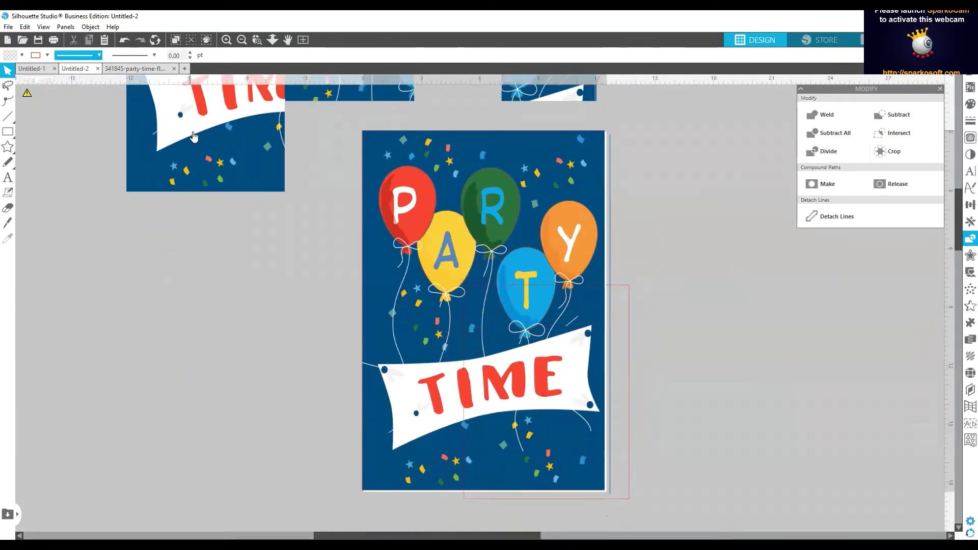
Step: Lay the lower-left piece over the poster's lower-left corner and align it with the artwork beneath
{"action": "left_click_drag", "start_coordinate": [195, 146], "coordinate": [428, 447]}
{"action": "key", "text": "Down"}
{"action": "key", "text": "Down"}
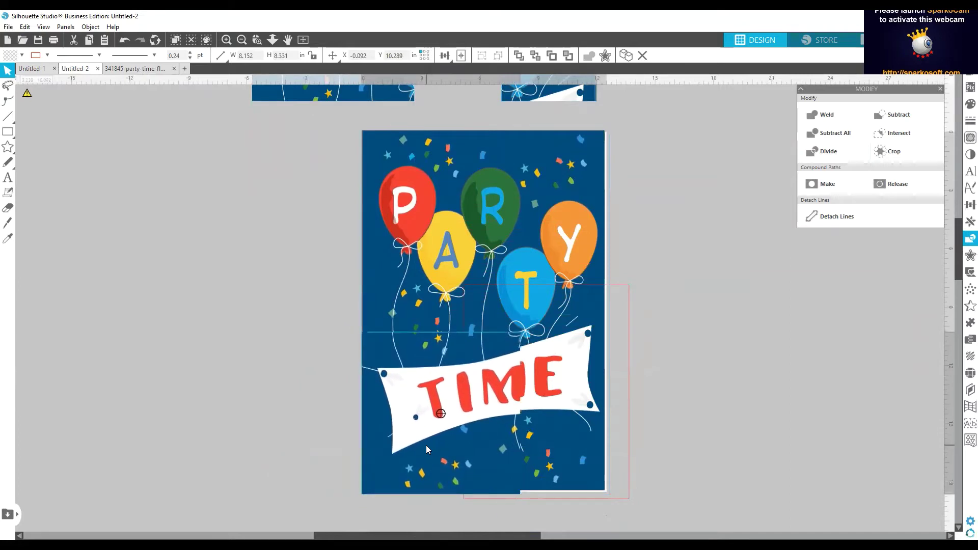
{"action": "left_click_drag", "start_coordinate": [426, 445], "coordinate": [426, 443]}
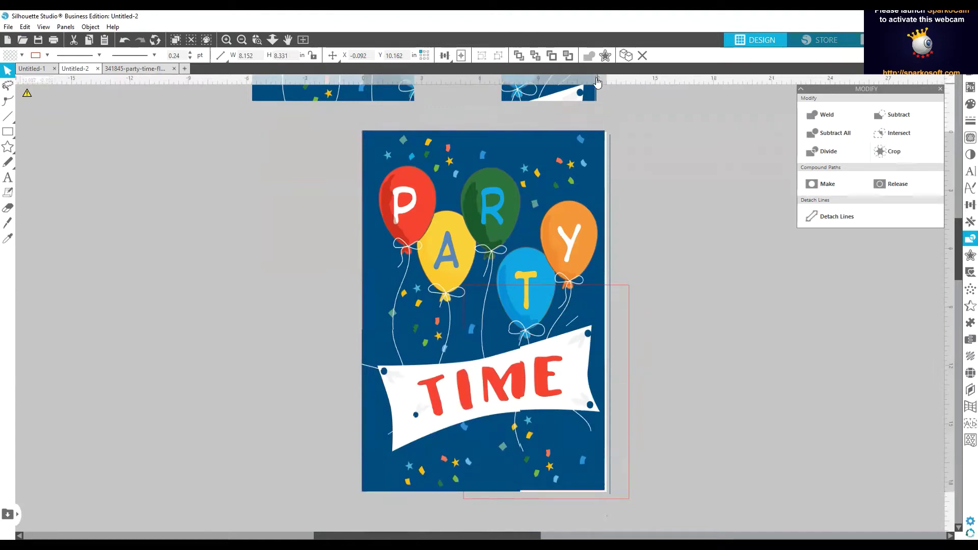
Step: Lay the upper-right piece over the poster's matching corner and lower the 8.5 × 11 in rectangle over the lower-right corner
{"action": "left_click_drag", "start_coordinate": [581, 97], "coordinate": [595, 333]}
{"action": "left_click", "coordinate": [611, 298]}
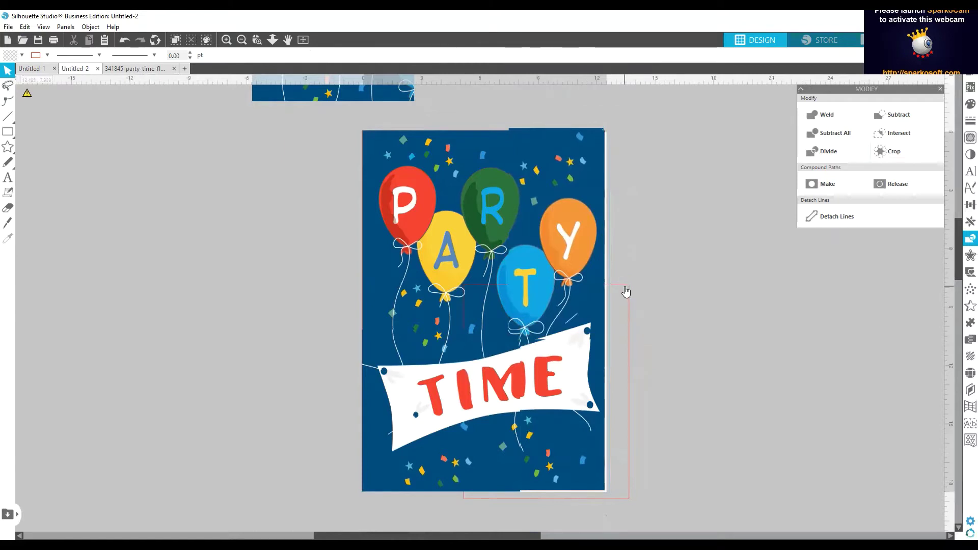
{"action": "left_click_drag", "start_coordinate": [626, 289], "coordinate": [614, 324]}
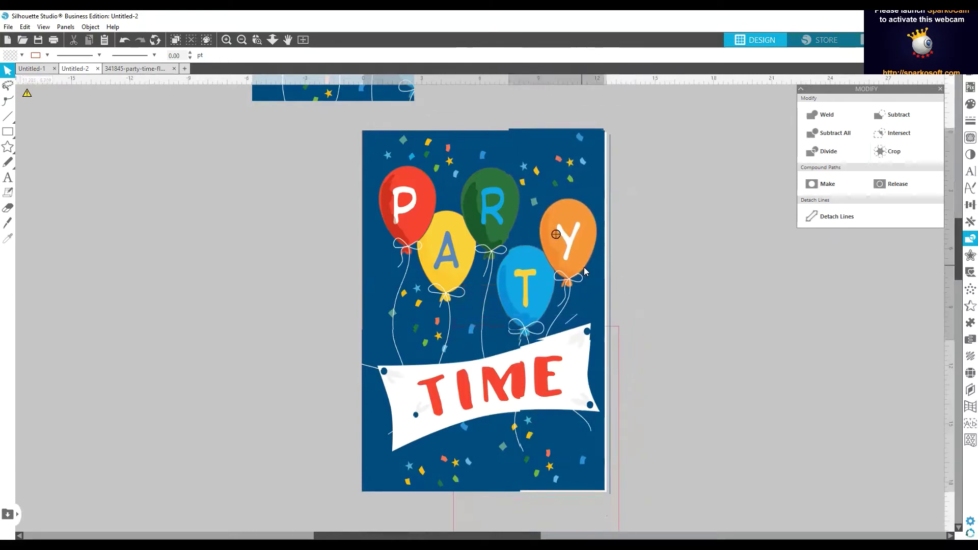
Step: Move the upper-right piece beside the poster, realign the lower-left piece, and shift the 8.5 × 11 in rectangle farther right
{"action": "left_click_drag", "start_coordinate": [584, 267], "coordinate": [826, 198]}
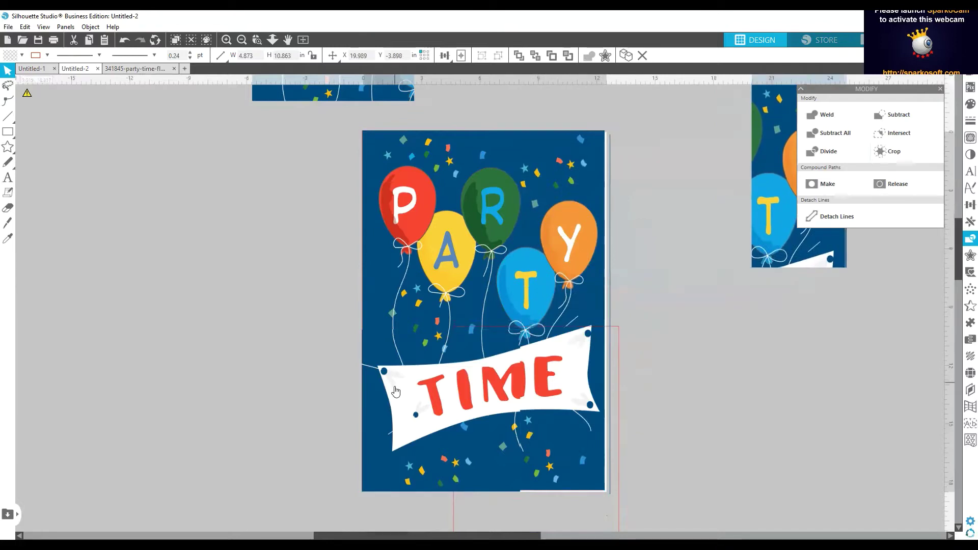
{"action": "mouse_move", "coordinate": [413, 398]}
{"action": "left_mouse_down"}
{"action": "mouse_move", "coordinate": [382, 397]}
{"action": "mouse_move", "coordinate": [205, 320]}
{"action": "mouse_move", "coordinate": [297, 385]}
{"action": "mouse_move", "coordinate": [414, 398]}
{"action": "left_mouse_up"}
{"action": "left_click", "coordinate": [637, 519]}
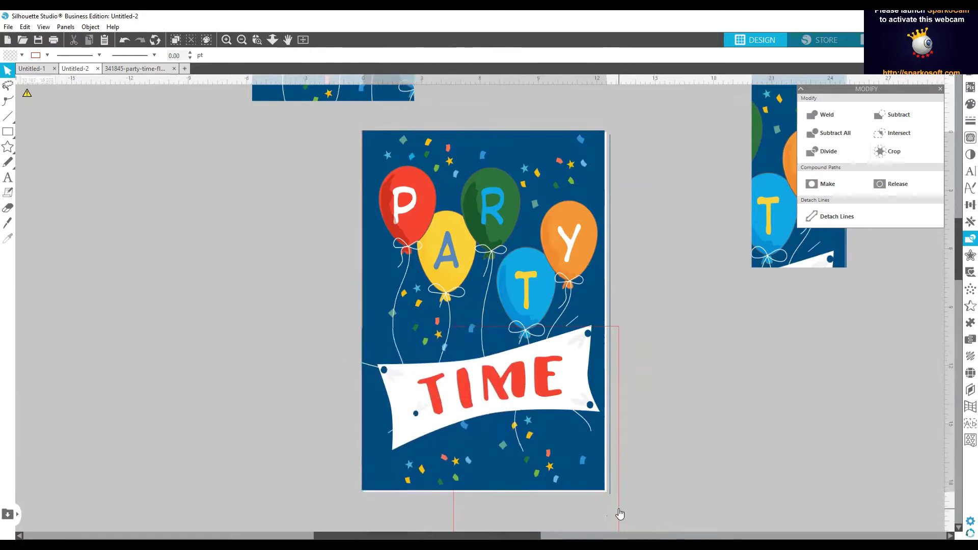
{"action": "left_click_drag", "start_coordinate": [639, 510], "coordinate": [642, 511]}
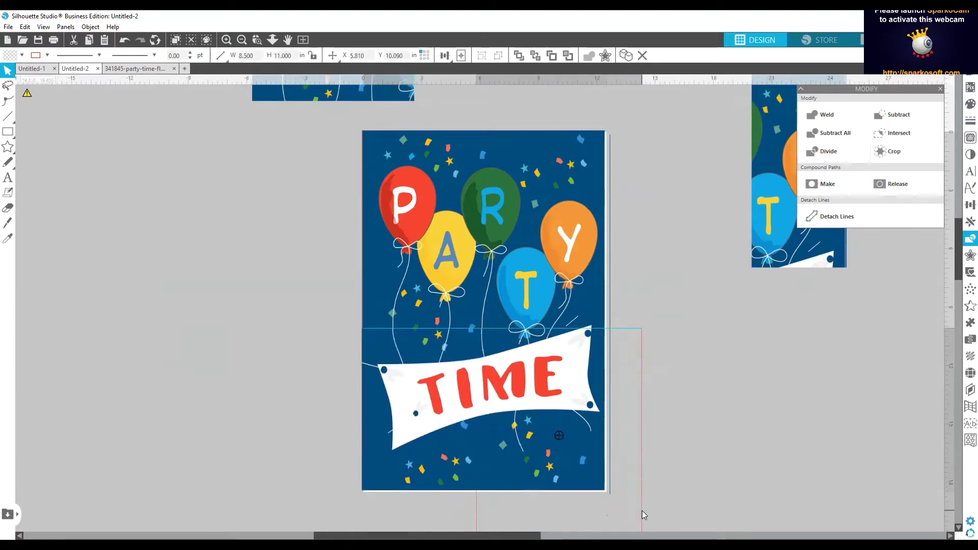
Step: Slide the 8.5 × 11 in rectangle right so it only slightly overlaps the lower-left piece's area, keeping both cut pieces clear of the poster
{"action": "left_click_drag", "start_coordinate": [428, 435], "coordinate": [322, 430]}
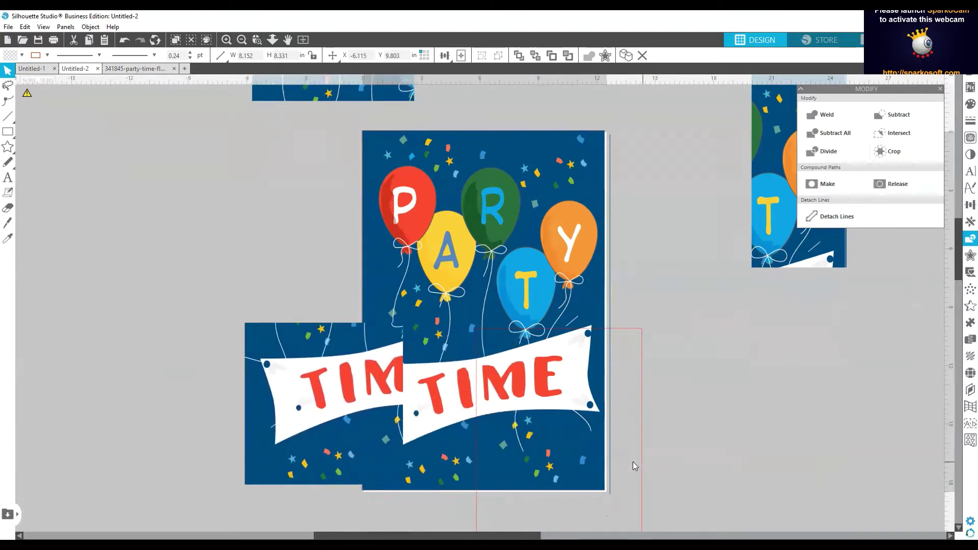
{"action": "left_click_drag", "start_coordinate": [641, 463], "coordinate": [669, 463]}
{"action": "left_click_drag", "start_coordinate": [387, 437], "coordinate": [491, 438]}
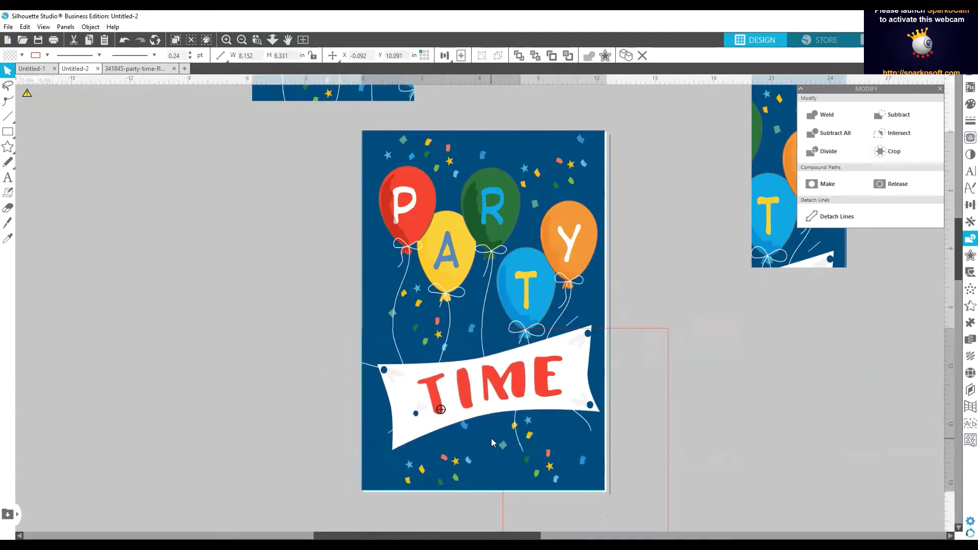
{"action": "left_click_drag", "start_coordinate": [795, 244], "coordinate": [723, 238]}
{"action": "left_click_drag", "start_coordinate": [395, 377], "coordinate": [128, 270]}
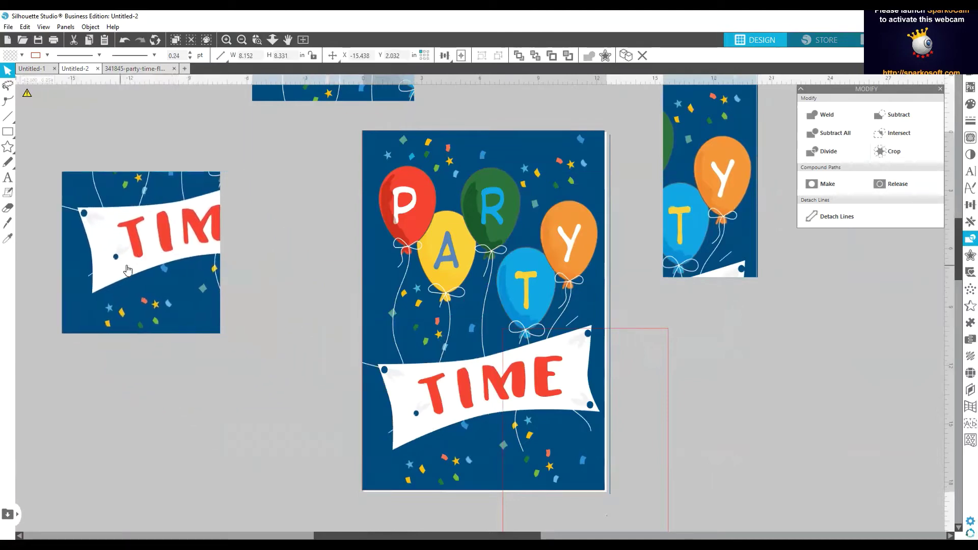
Step: Divide the poster with the 8.5 × 11 in rectangle to cut out the lower-right piece
{"action": "left_click", "coordinate": [613, 256]}
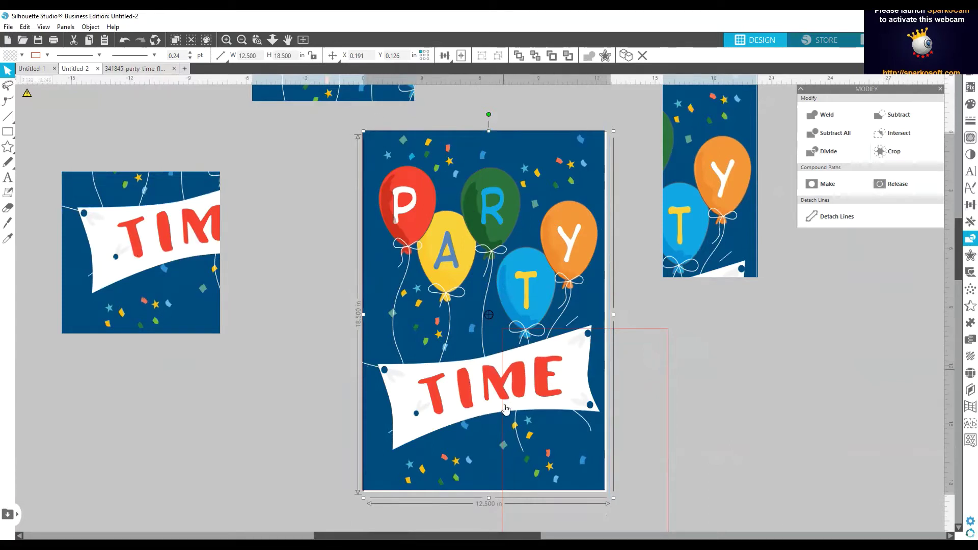
{"action": "right_click", "coordinate": [461, 202]}
{"action": "left_click", "coordinate": [498, 434]}
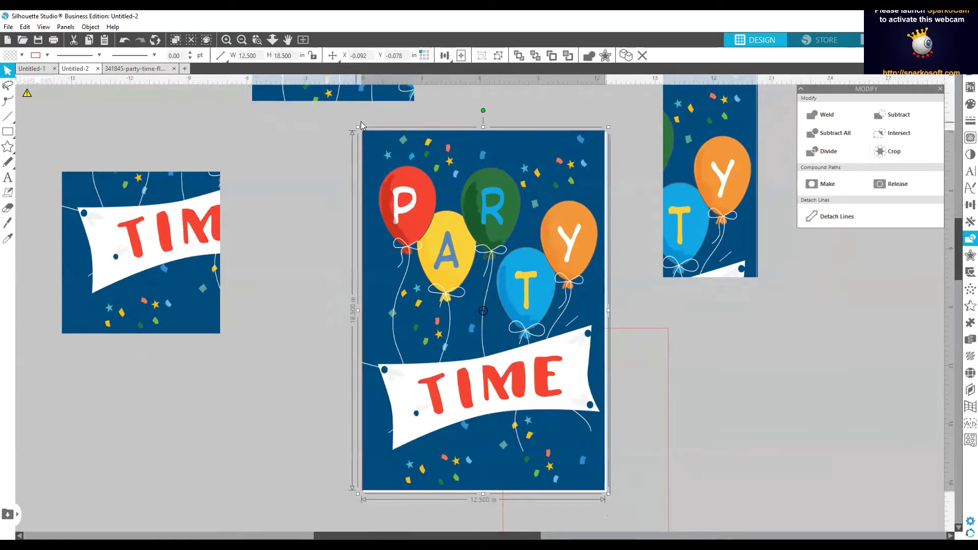
{"action": "left_click_drag", "start_coordinate": [609, 494], "coordinate": [626, 508]}
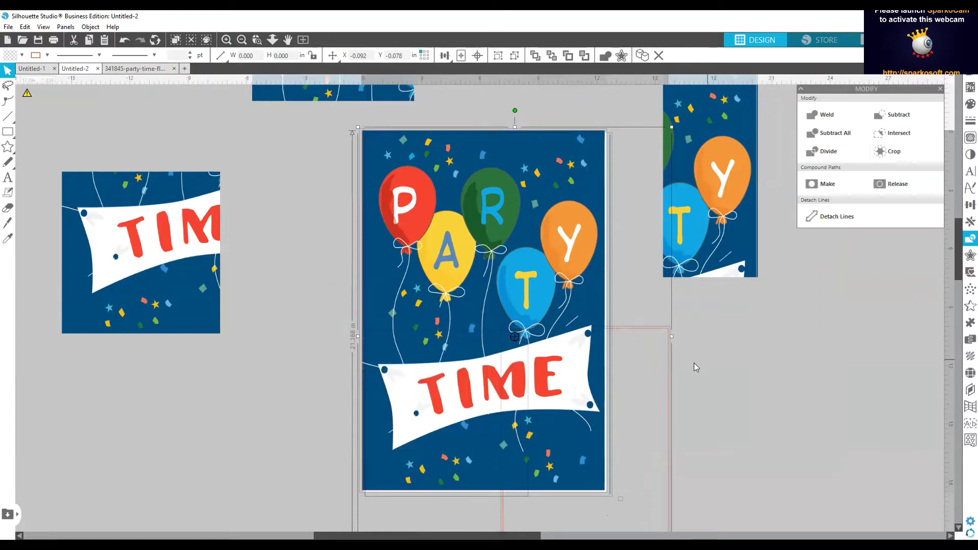
{"action": "left_click", "coordinate": [837, 158]}
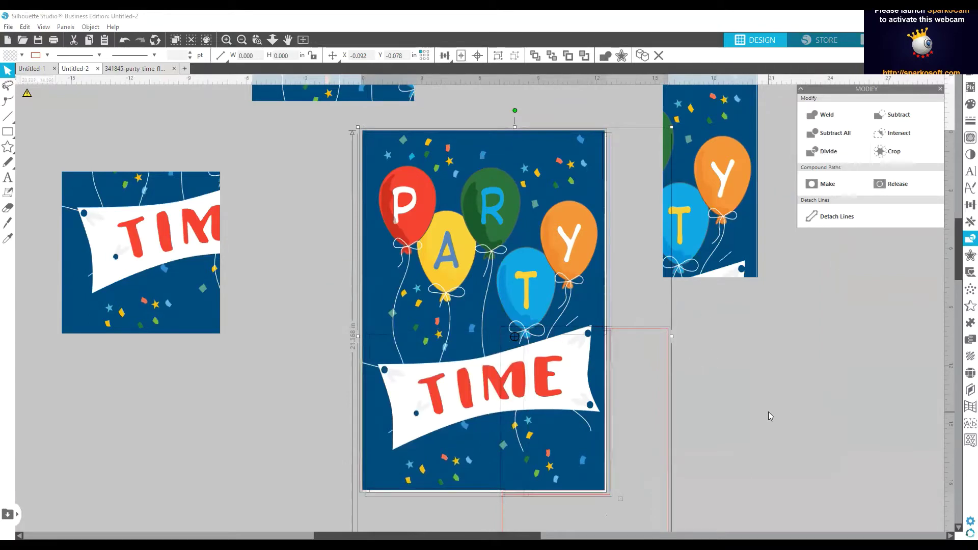
{"action": "left_click", "coordinate": [768, 411]}
Step: Pull the leftover poster section and the L-shaped rectangle remainder away from the lower-right piece and delete them
{"action": "left_click_drag", "start_coordinate": [554, 247], "coordinate": [332, 382]}
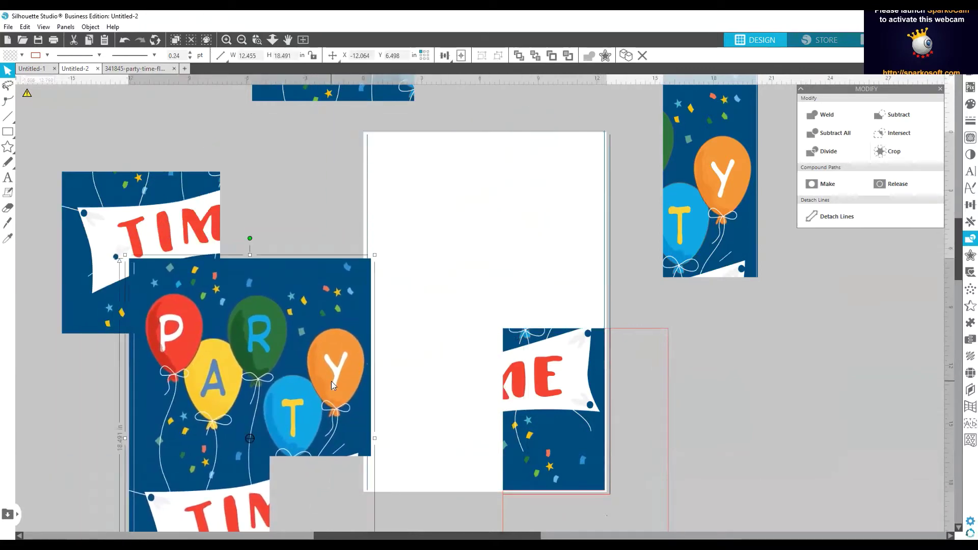
{"action": "key", "text": "Delete"}
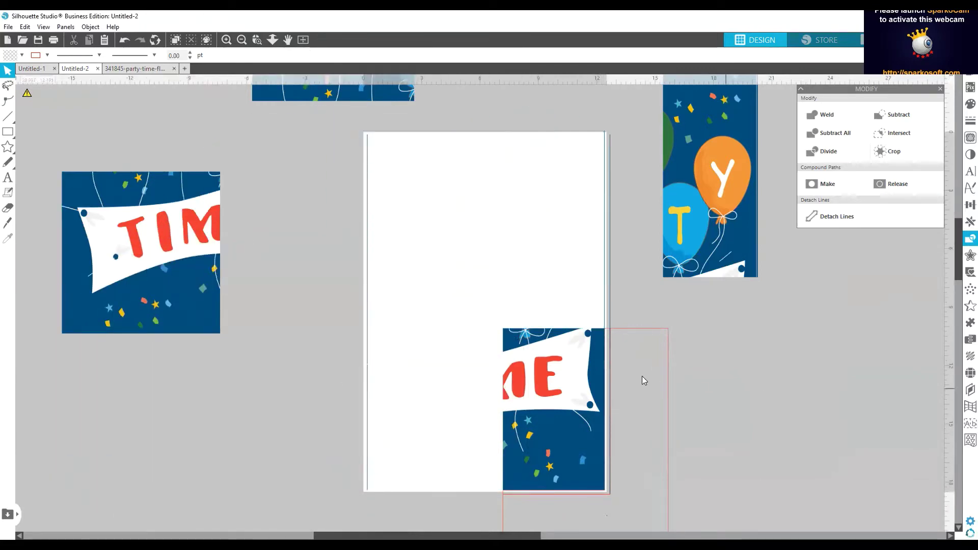
{"action": "left_click_drag", "start_coordinate": [681, 387], "coordinate": [912, 358]}
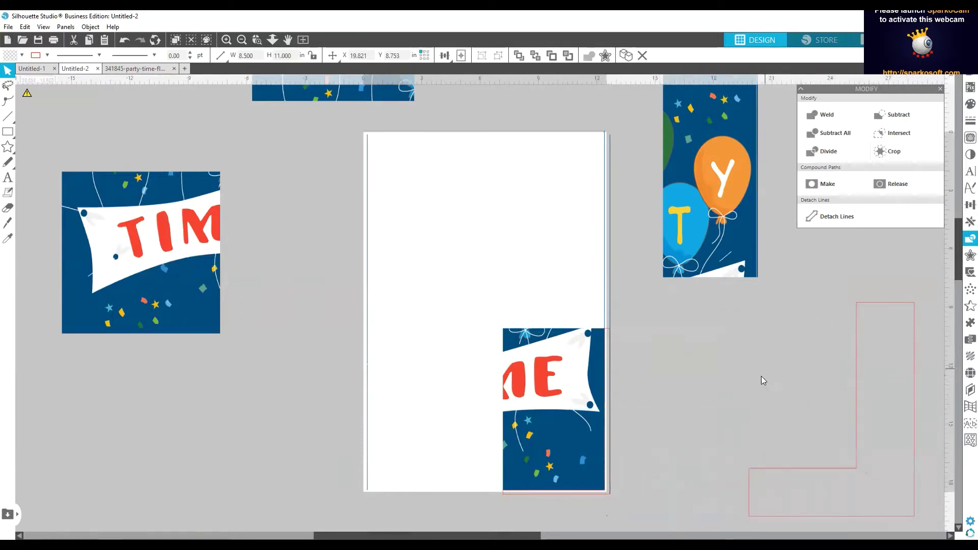
{"action": "left_click", "coordinate": [860, 368]}
{"action": "left_click", "coordinate": [856, 372]}
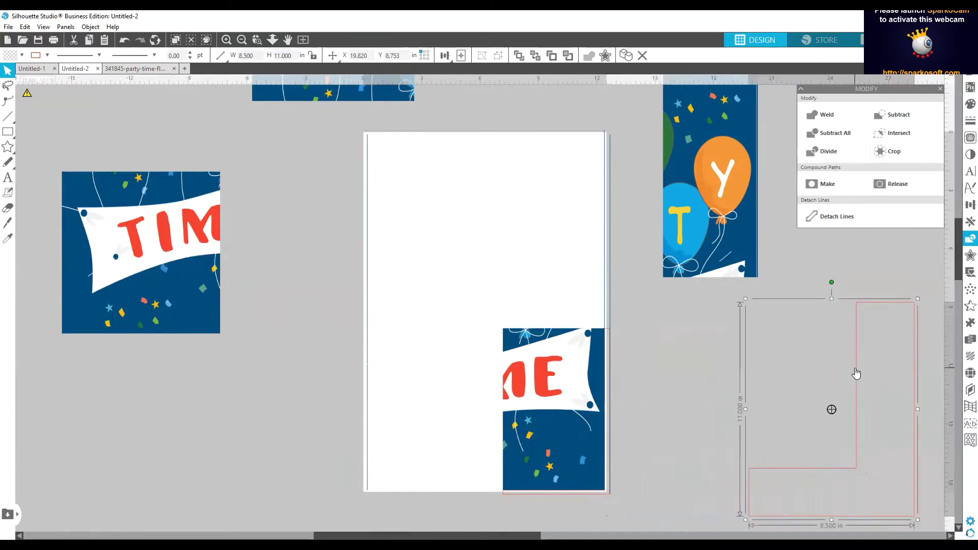
{"action": "key", "text": "Delete"}
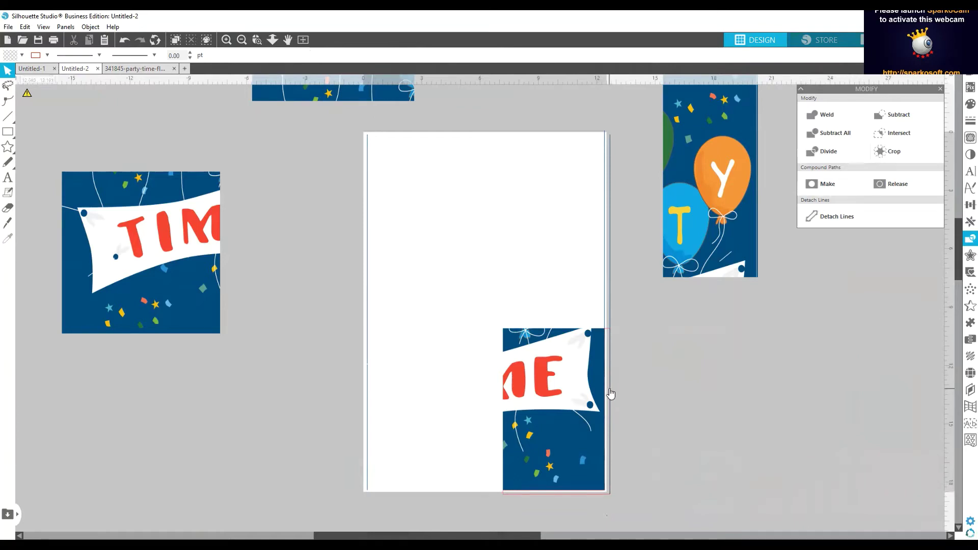
Step: Move the thin leftover strips off the lower-right piece's outer edges and delete them together
{"action": "left_click_drag", "start_coordinate": [611, 394], "coordinate": [912, 382]}
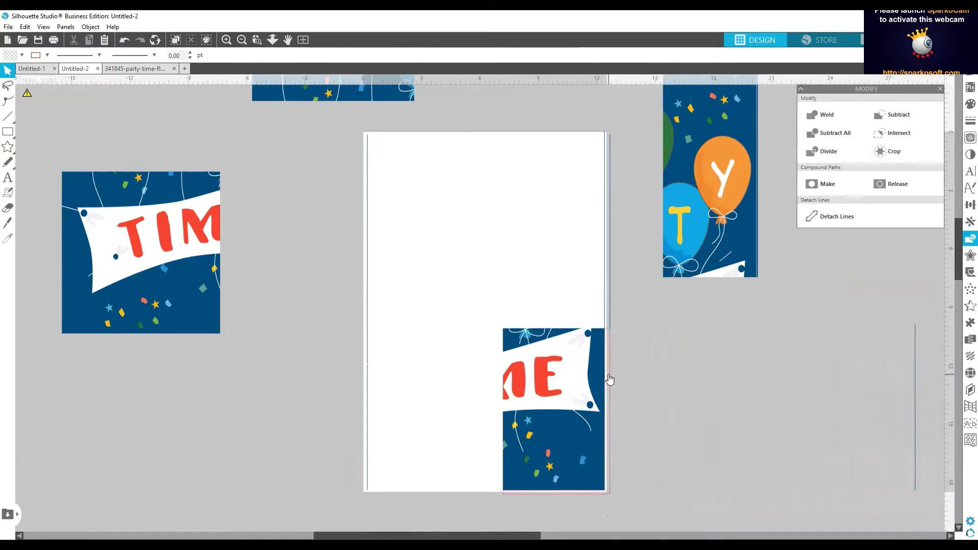
{"action": "left_click_drag", "start_coordinate": [610, 380], "coordinate": [897, 370]}
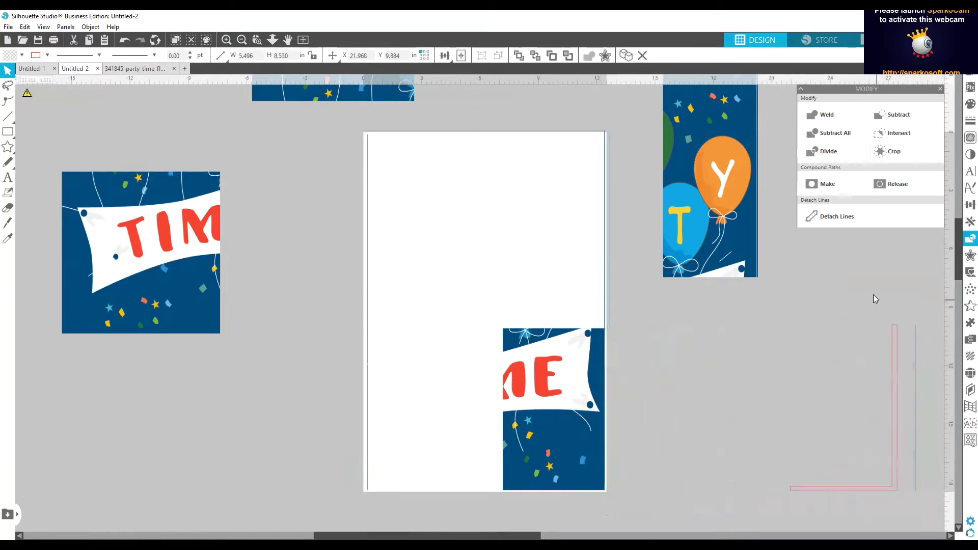
{"action": "left_click_drag", "start_coordinate": [900, 477], "coordinate": [946, 390]}
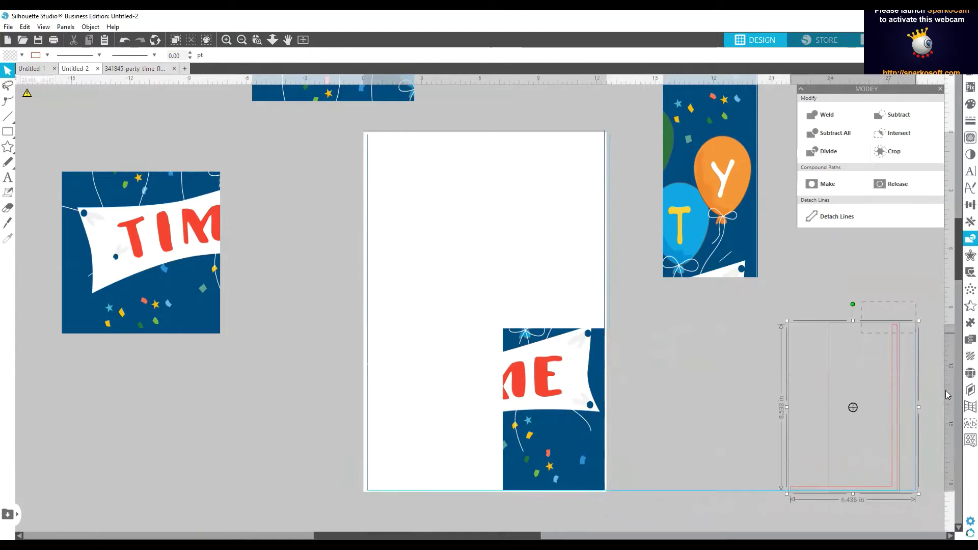
{"action": "key", "text": "Delete"}
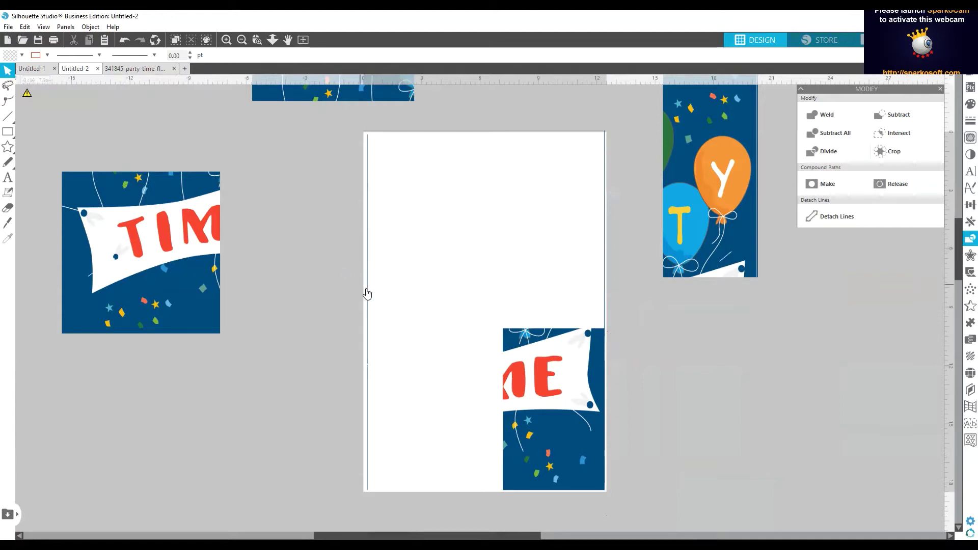
Step: Remove the two thin leftover slivers along the page's left edge
{"action": "left_click_drag", "start_coordinate": [367, 295], "coordinate": [284, 277]}
{"action": "left_click", "coordinate": [281, 276]}
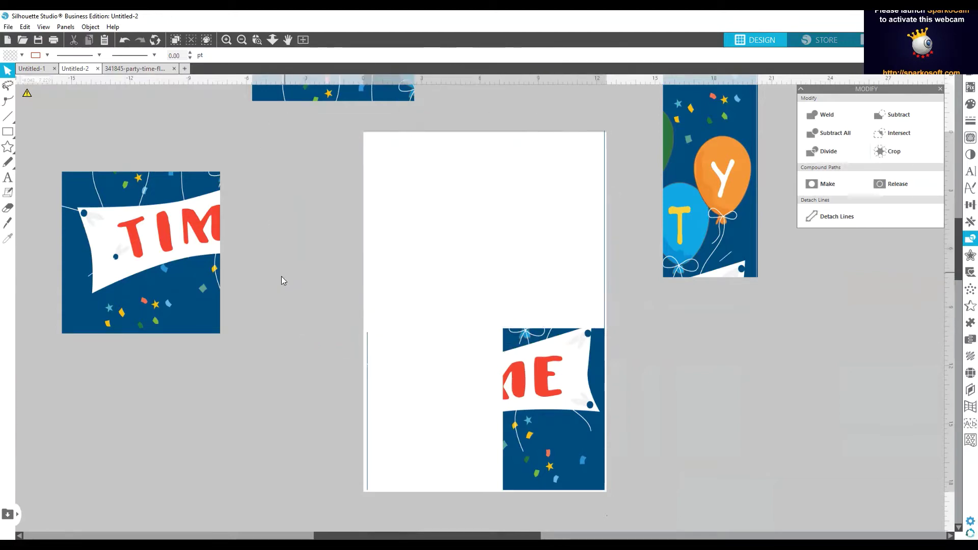
{"action": "left_click", "coordinate": [367, 391]}
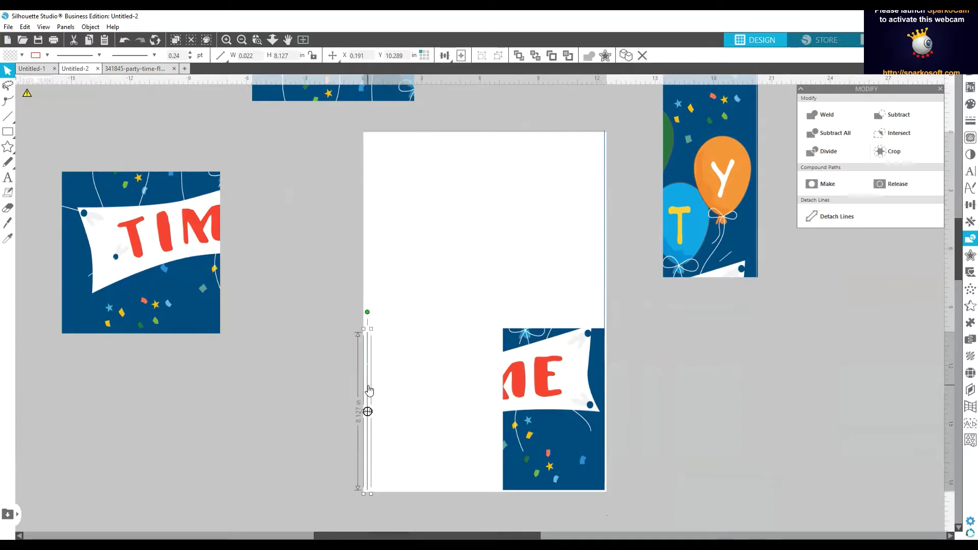
{"action": "key", "text": "Delete"}
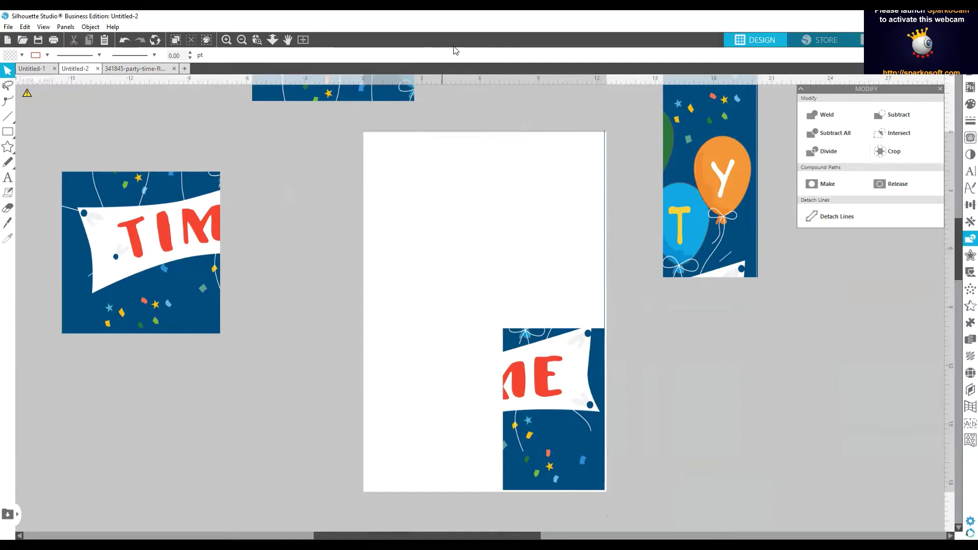
Step: Show the page setup, move both lower pieces off the page, and remove the sliver at the page's right edge
{"action": "key", "text": "ctrl+z"}
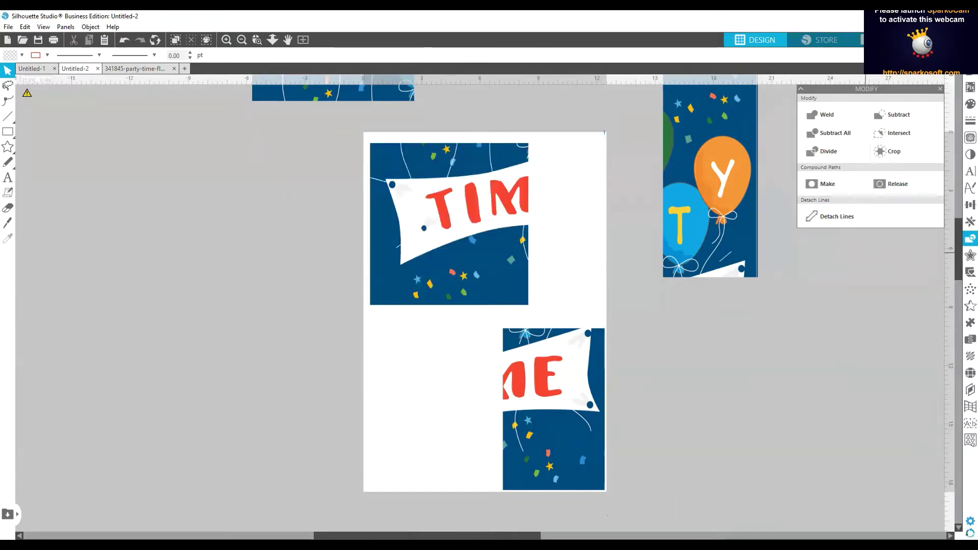
{"action": "left_click", "coordinate": [964, 77]}
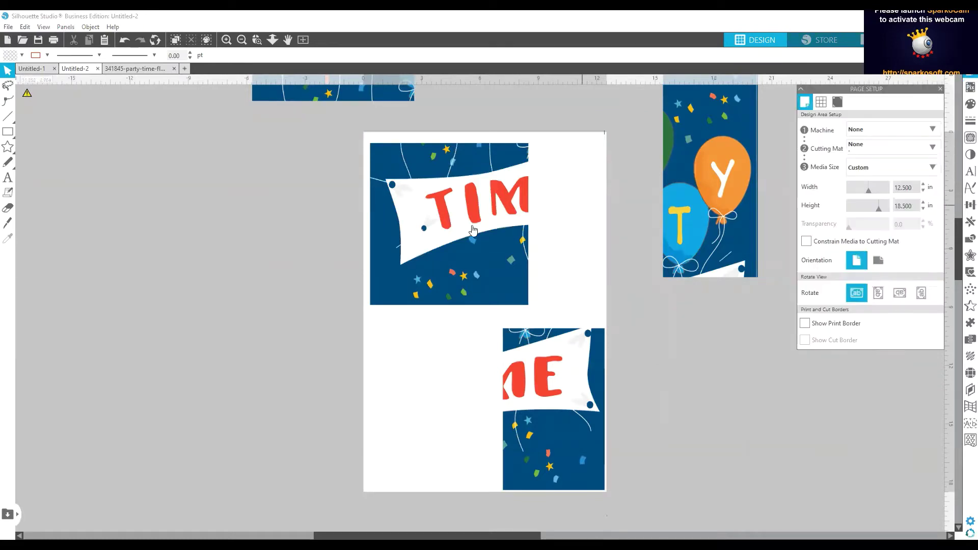
{"action": "left_click_drag", "start_coordinate": [197, 235], "coordinate": [196, 235]}
{"action": "left_click_drag", "start_coordinate": [598, 424], "coordinate": [781, 441]}
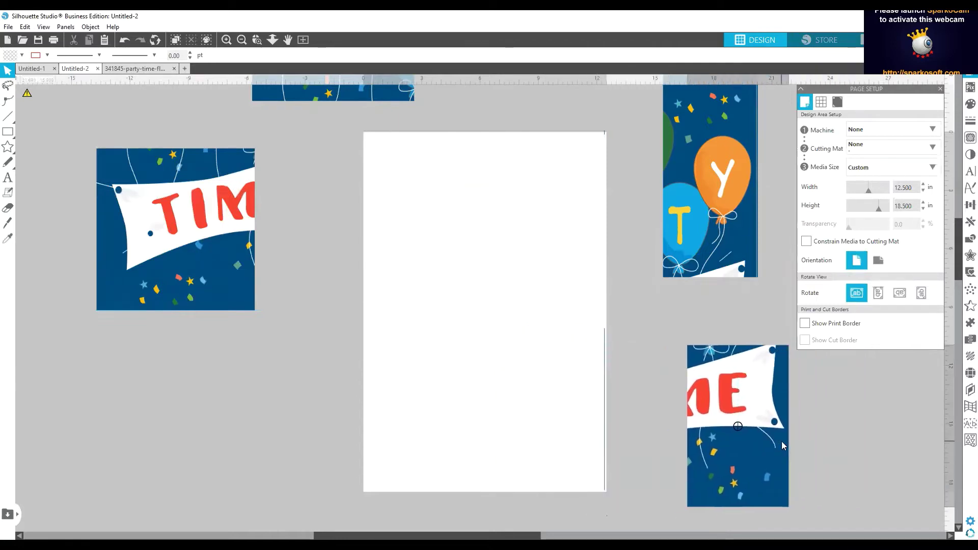
{"action": "left_click", "coordinate": [605, 398]}
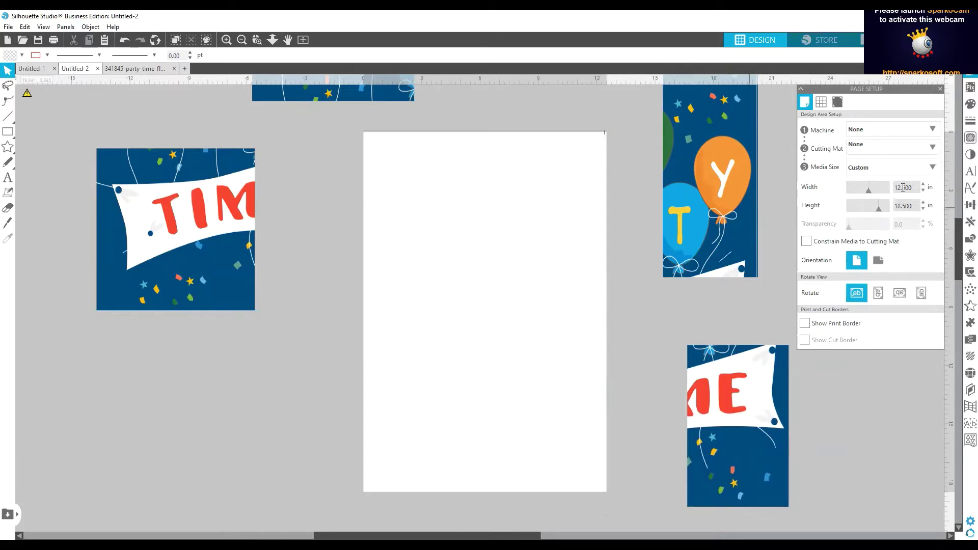
Step: Set the page size to 8.5 in wide by 11 in high and delete the leftover 12.5 × 18.5 in outline
{"action": "left_click", "coordinate": [923, 191]}
{"action": "left_click", "coordinate": [923, 185]}
{"action": "type", "text": "8.5"}
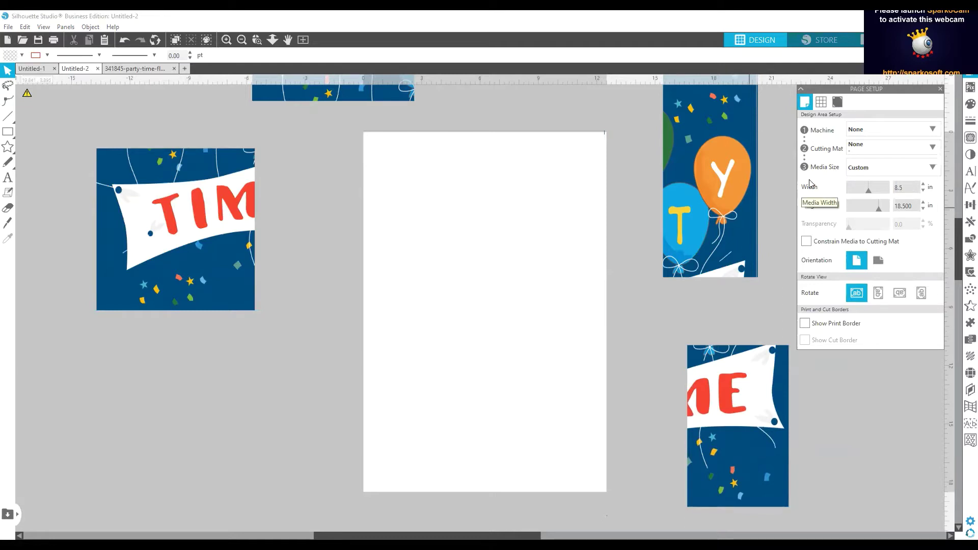
{"action": "key", "text": "Tab"}
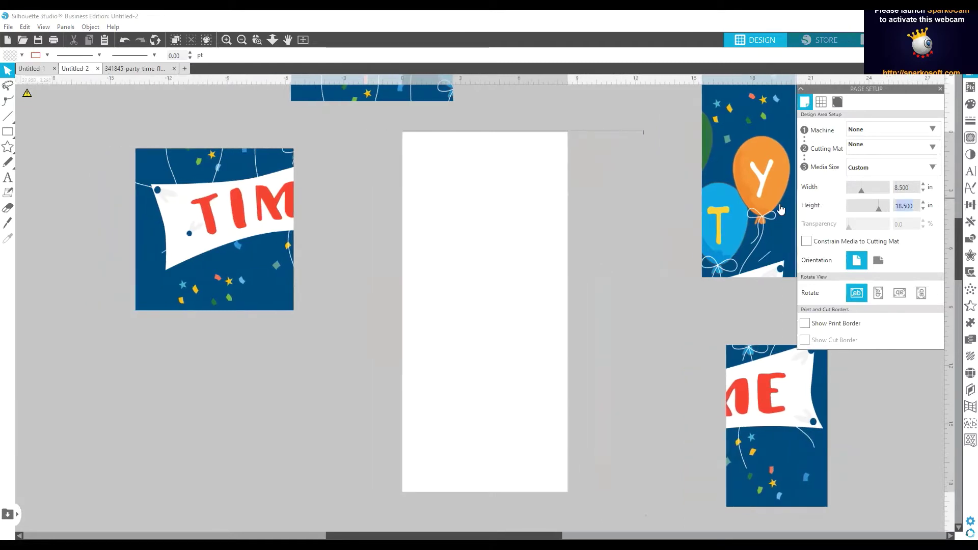
{"action": "type", "text": "11"}
{"action": "key", "text": "Return"}
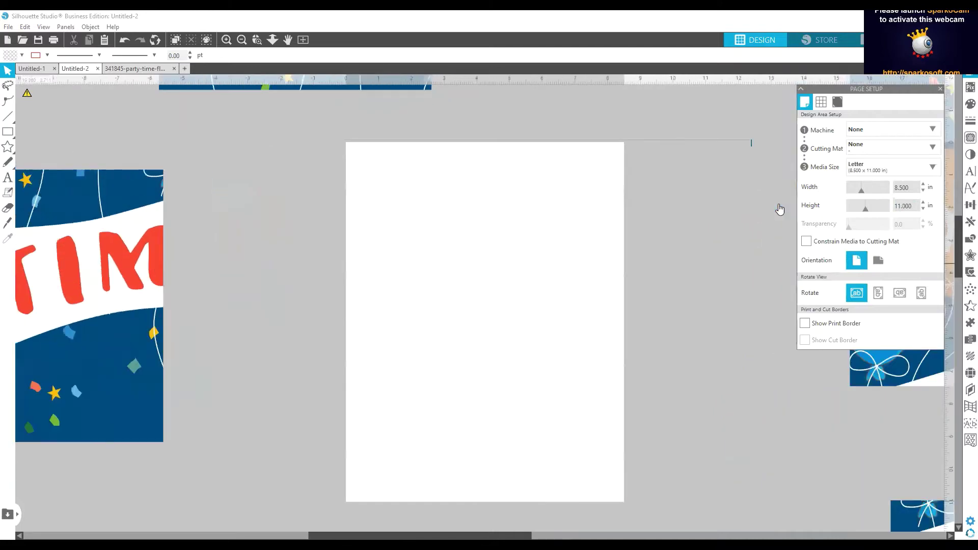
{"action": "left_click", "coordinate": [743, 138]}
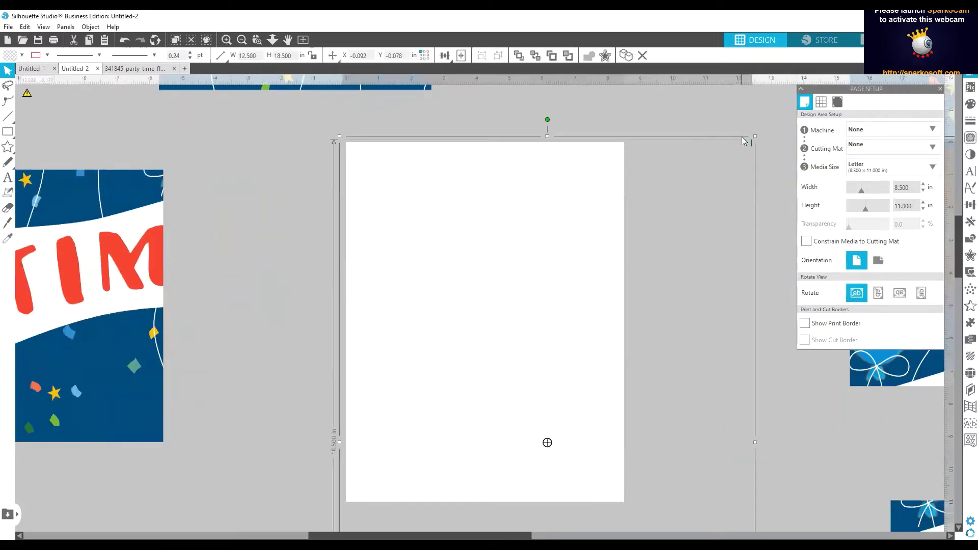
{"action": "key", "text": "Delete"}
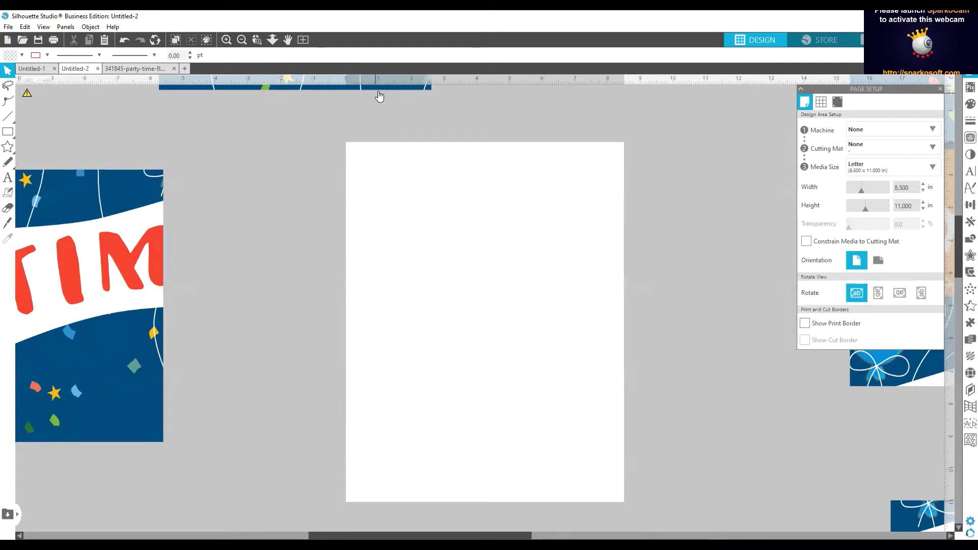
Step: Place the upper-left poster piece within the letter page and open its print preview
{"action": "left_click_drag", "start_coordinate": [379, 92], "coordinate": [570, 497]}
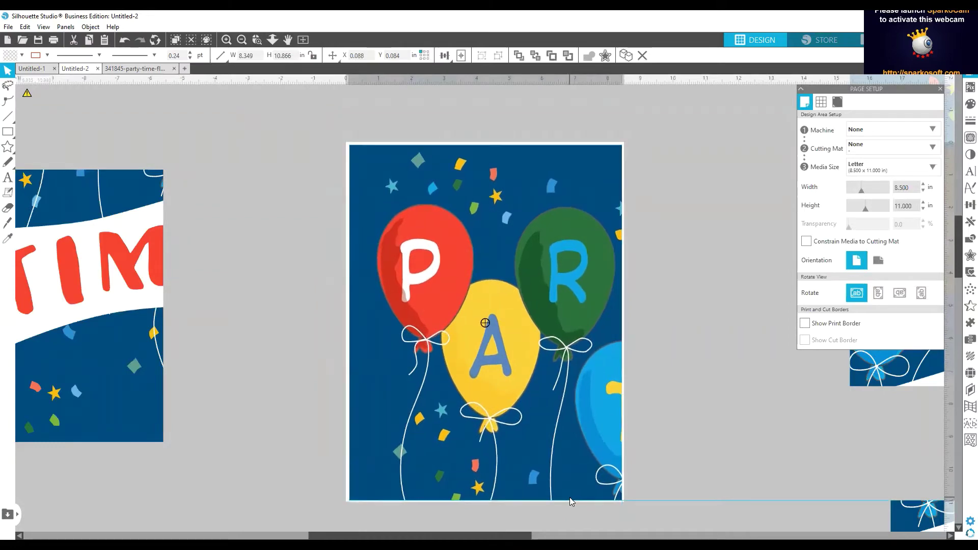
{"action": "left_click", "coordinate": [571, 502]}
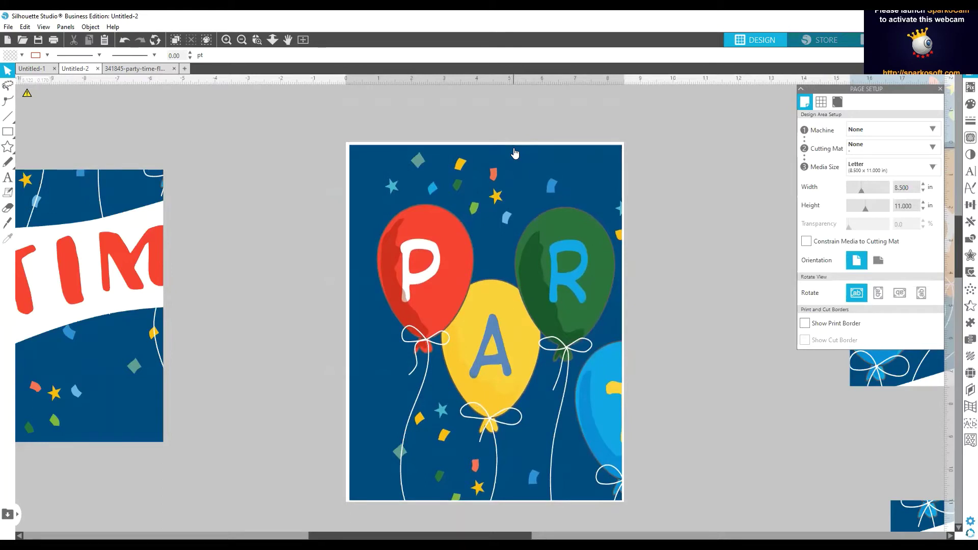
{"action": "left_click", "coordinate": [7, 27]}
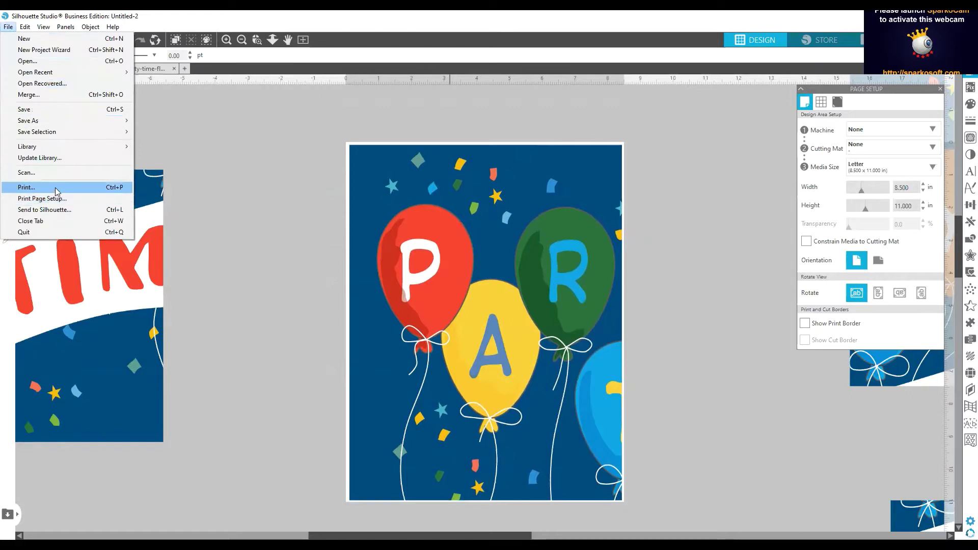
{"action": "left_click", "coordinate": [56, 192]}
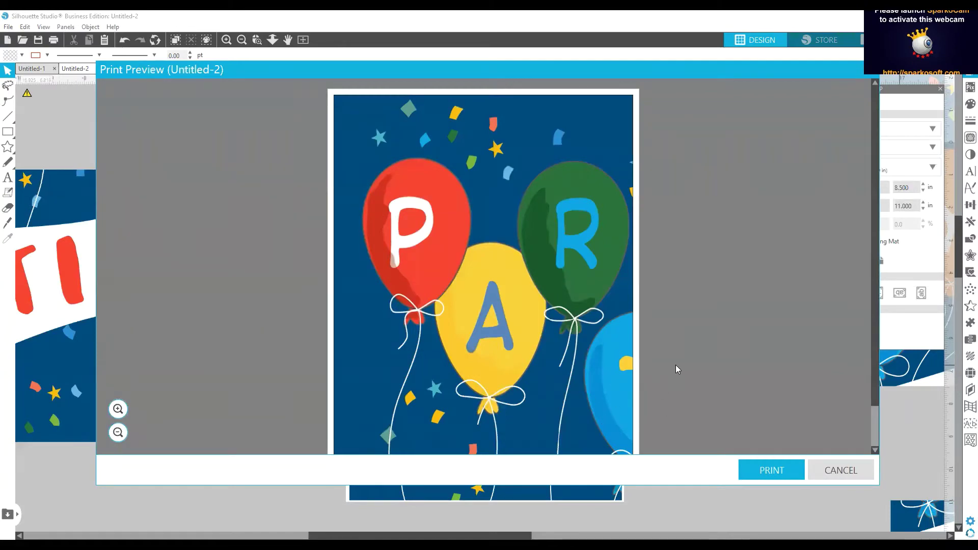
Step: Review and accept the SAWGRASS SG500 printing preferences, apply them, and print the upper-left poster piece
{"action": "left_click", "coordinate": [788, 472]}
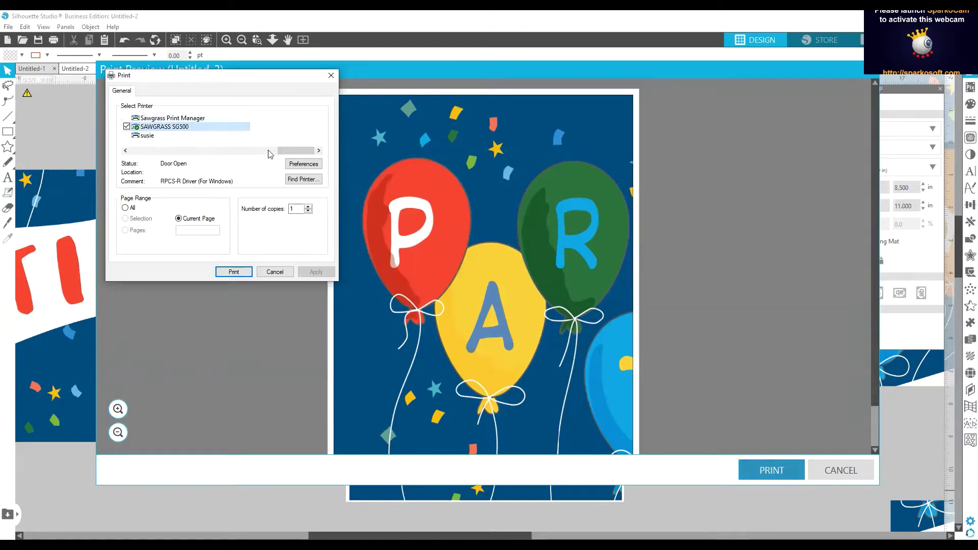
{"action": "left_click", "coordinate": [301, 164]}
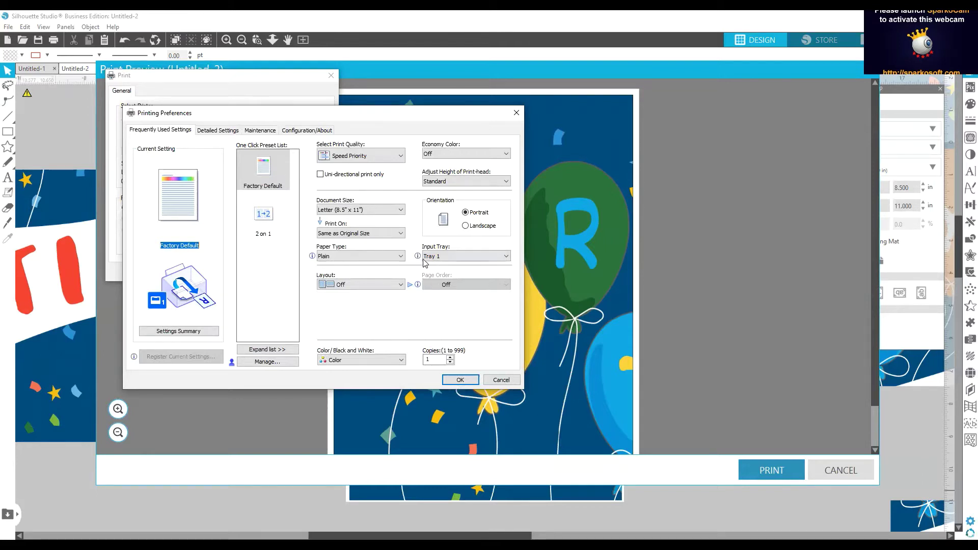
{"action": "left_click", "coordinate": [467, 382]}
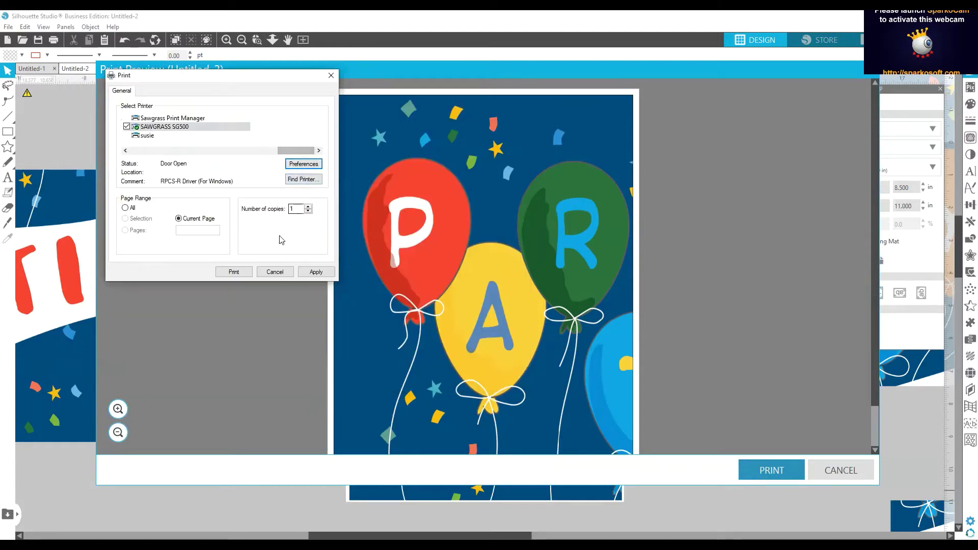
{"action": "left_click", "coordinate": [316, 271]}
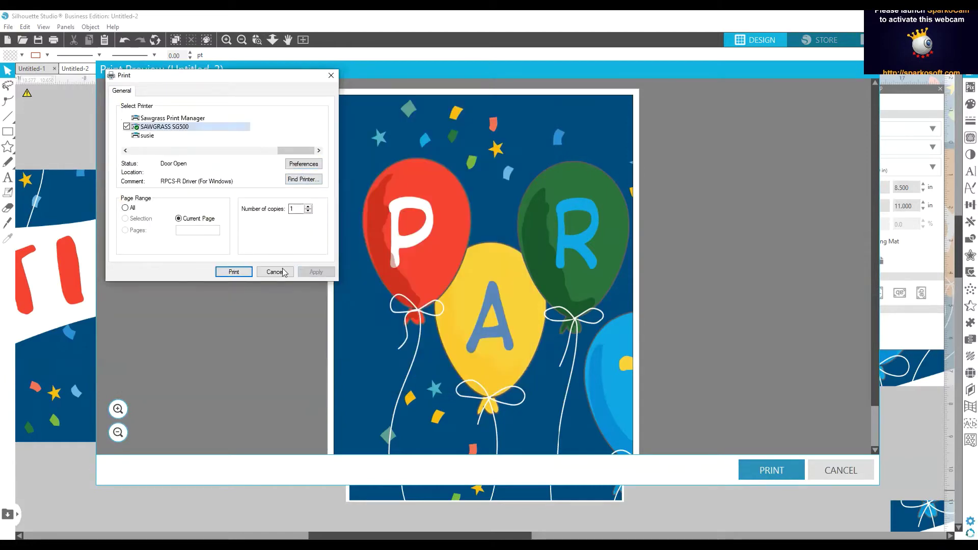
{"action": "left_click", "coordinate": [233, 272]}
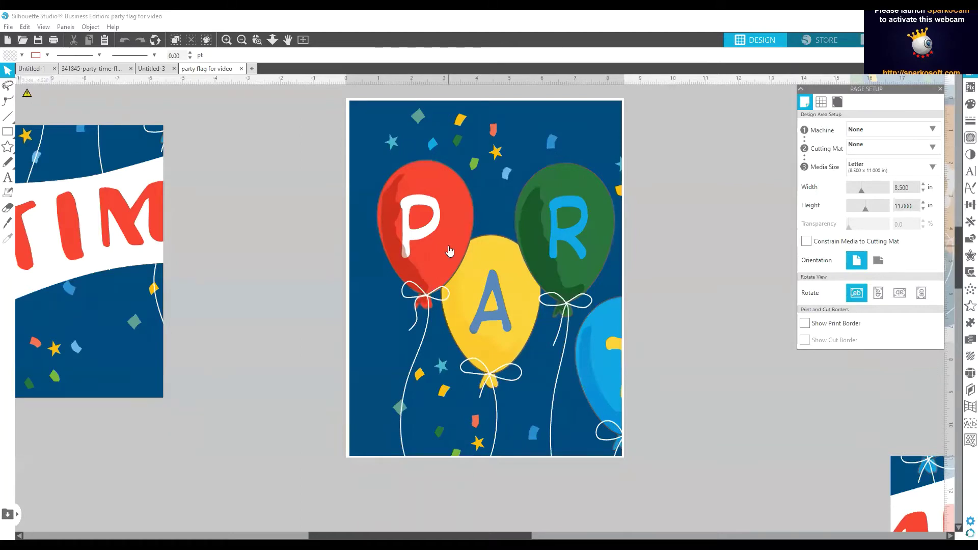
Step: Move the upper-left poster piece off the letter page and place the upper-right T and Y balloon piece within it
{"action": "left_click_drag", "start_coordinate": [450, 251], "coordinate": [766, 236]}
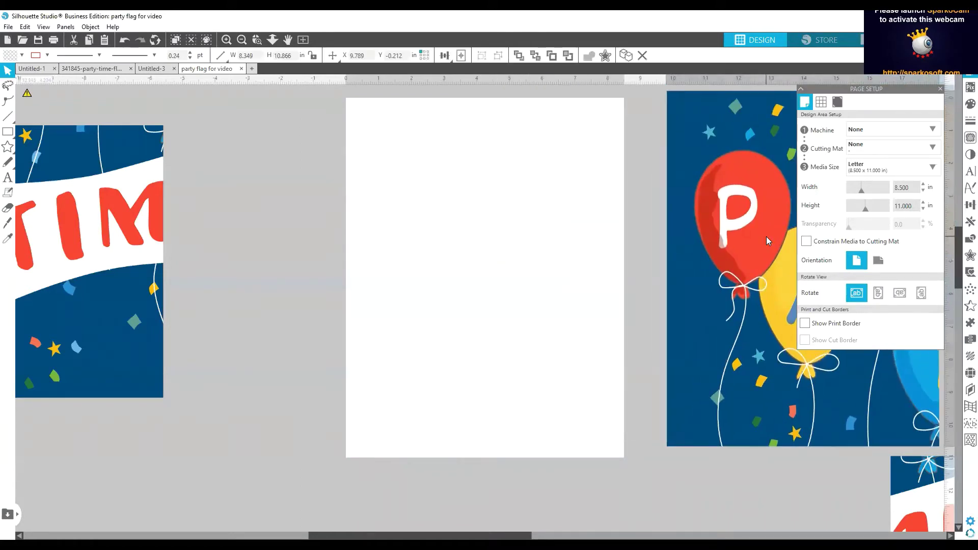
{"action": "key", "text": "Escape"}
{"action": "left_click", "coordinate": [242, 40]}
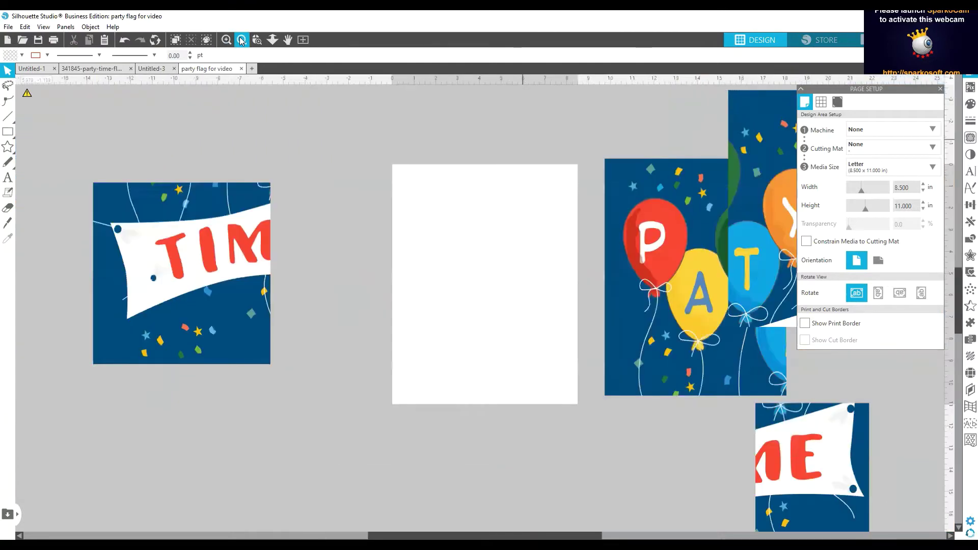
{"action": "left_click_drag", "start_coordinate": [781, 210], "coordinate": [499, 287]}
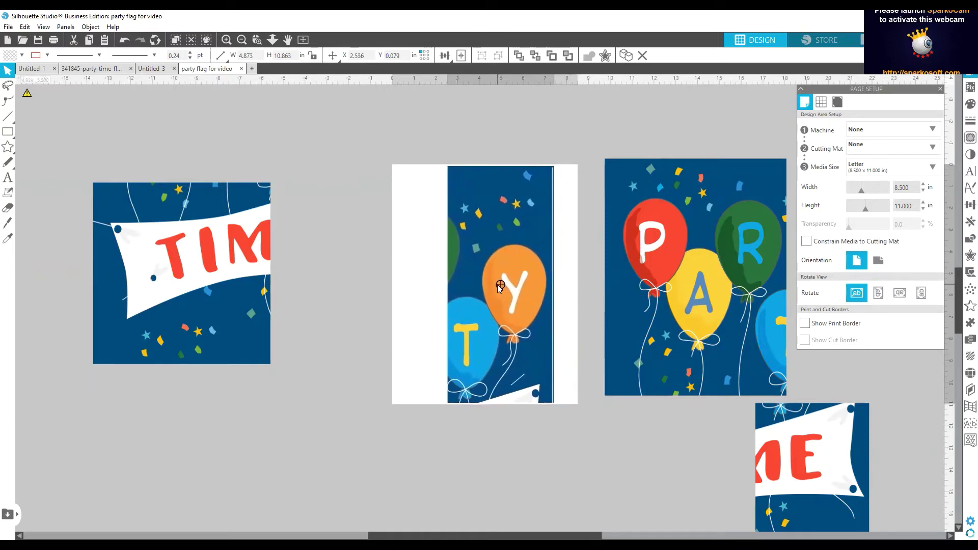
{"action": "key", "text": "Escape"}
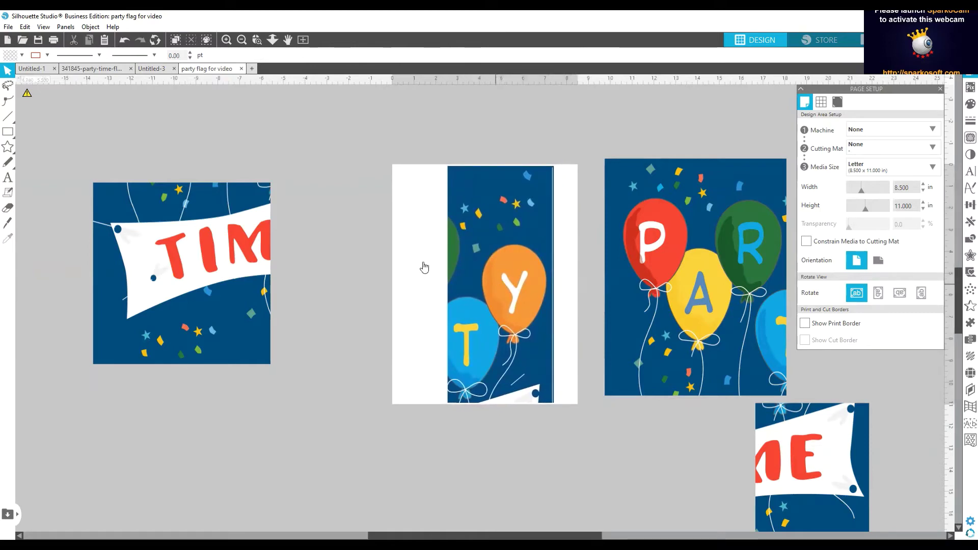
Step: Print the upper-right poster piece with one copy of the current page using Sawgrass Print Manager
{"action": "left_click", "coordinate": [8, 27]}
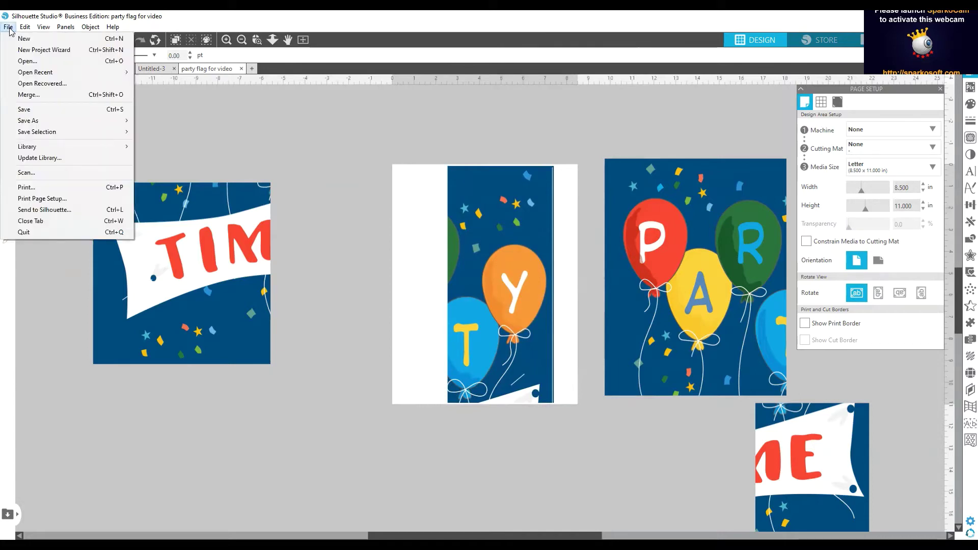
{"action": "left_click", "coordinate": [45, 191]}
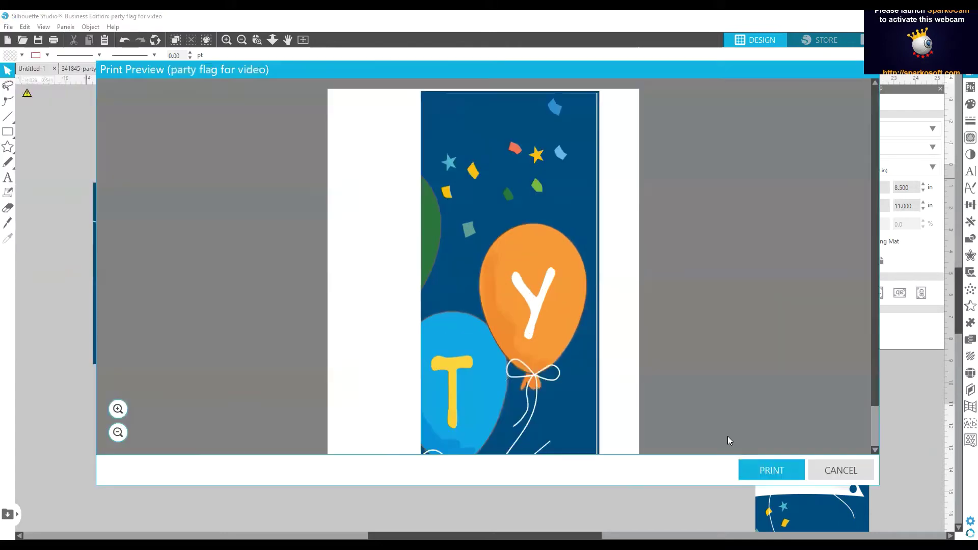
{"action": "left_click", "coordinate": [767, 471]}
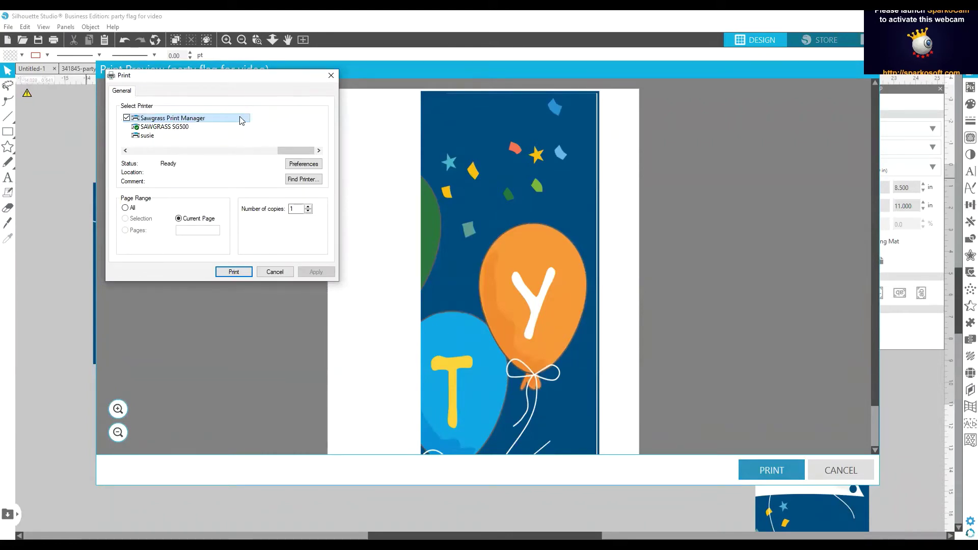
{"action": "key", "text": "Return"}
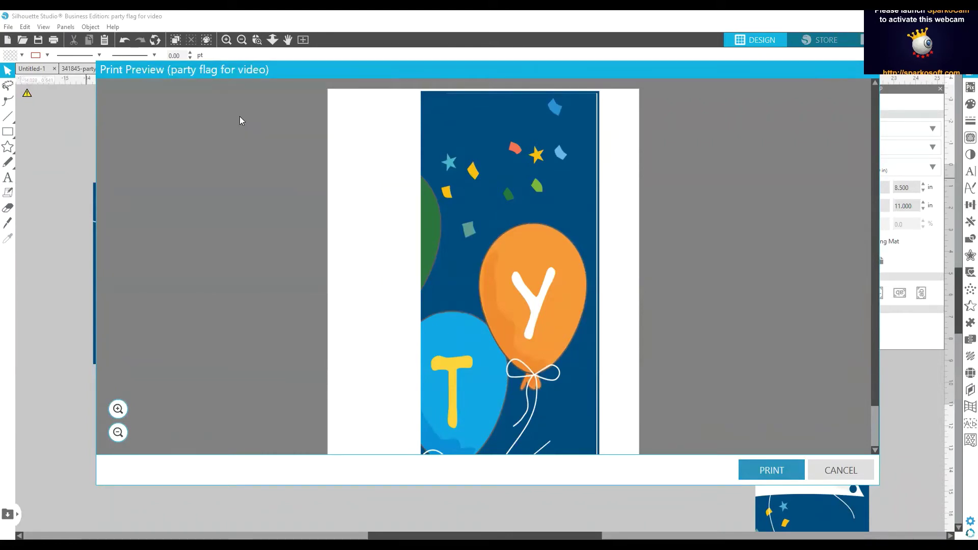